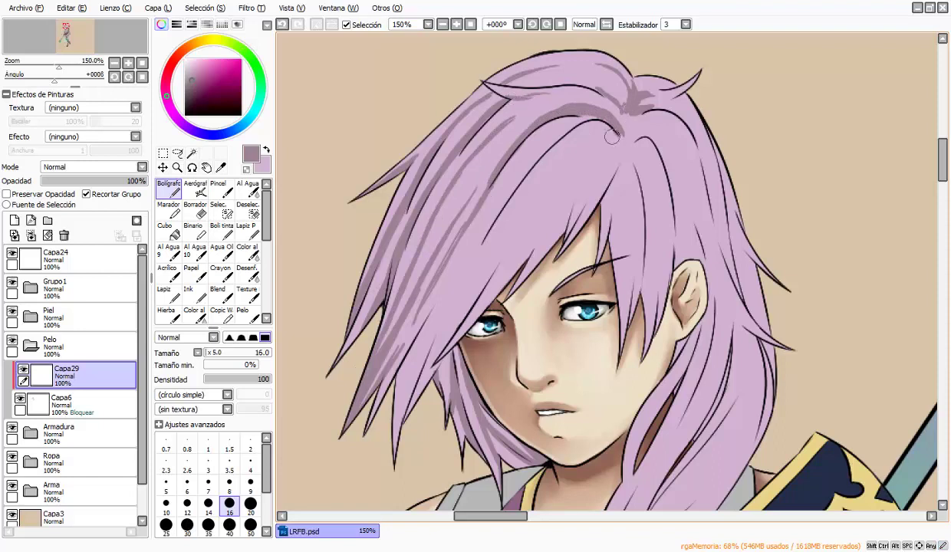
# Paint muted mauve shading strands through the long fringe on layer Capa29, from the parting down to the hair tips, with the size 16 Bolígrafo.
pyautogui.moveTo(427, 328); pyautogui.dragTo(394, 405)
pyautogui.moveTo(463, 257); pyautogui.dragTo(408, 362)
pyautogui.moveTo(491, 205)
pyautogui.mouseDown()
pyautogui.moveTo(440, 292)
pyautogui.moveTo(459, 261)
pyautogui.mouseUp()
pyautogui.moveTo(401, 346); pyautogui.dragTo(379, 437)
pyautogui.moveTo(491, 241); pyautogui.dragTo(411, 357)
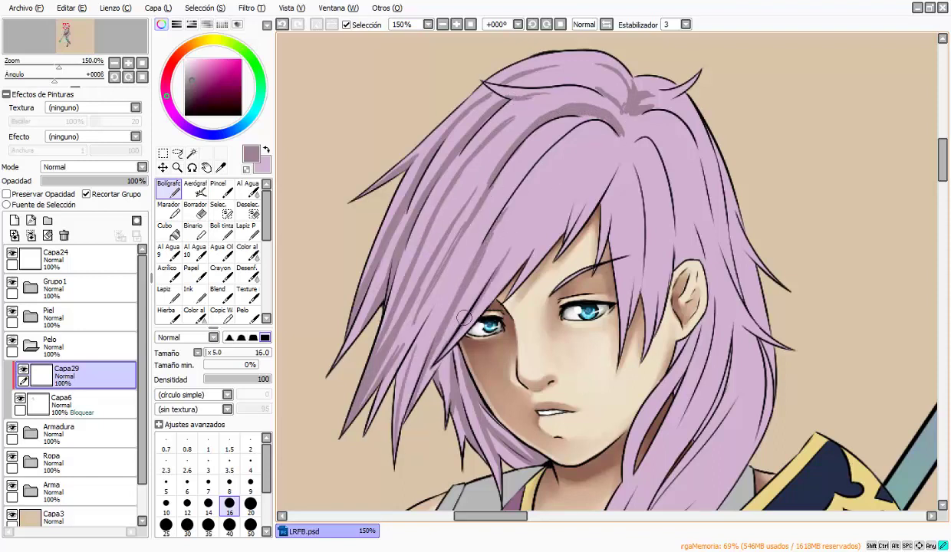
pyautogui.moveTo(519, 195); pyautogui.dragTo(444, 315)
pyautogui.moveTo(587, 125); pyautogui.dragTo(497, 226)
pyautogui.moveTo(562, 165); pyautogui.dragTo(479, 288)
pyautogui.moveTo(599, 128); pyautogui.dragTo(524, 218)
pyautogui.moveTo(575, 174); pyautogui.dragTo(547, 231)
pyautogui.moveTo(608, 117); pyautogui.dragTo(547, 220)
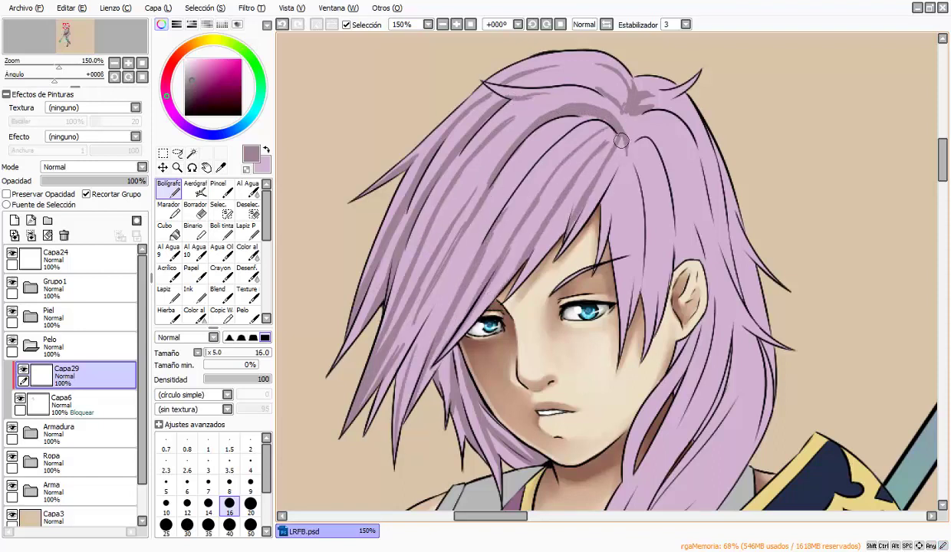
# Paint mauve shading strands down the locks between the parting and the ear, over the brow.
pyautogui.moveTo(612, 129)
pyautogui.mouseDown()
pyautogui.moveTo(584, 211)
pyautogui.moveTo(605, 324)
pyautogui.moveTo(616, 283)
pyautogui.mouseUp()
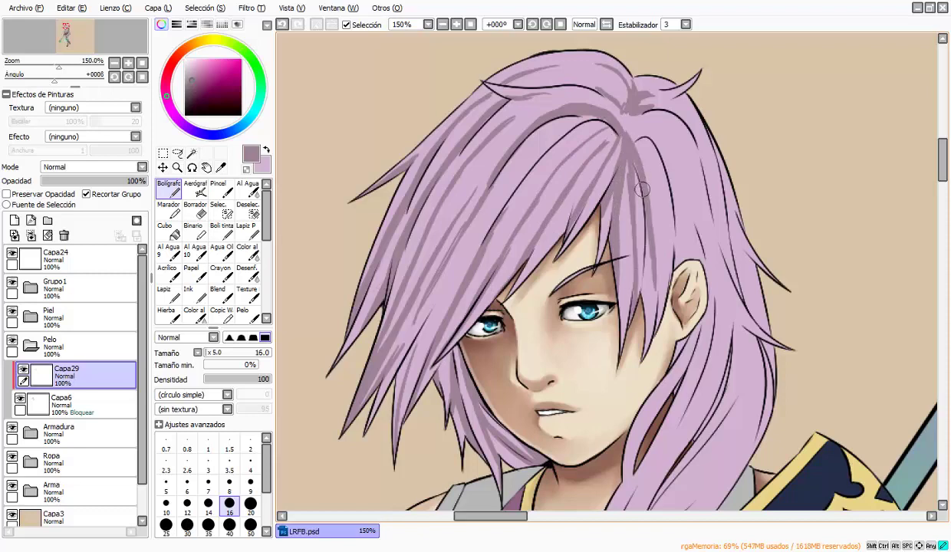
pyautogui.moveTo(642, 190); pyautogui.dragTo(636, 318)
pyautogui.moveTo(614, 111)
pyautogui.mouseDown()
pyautogui.moveTo(602, 134)
pyautogui.moveTo(661, 253)
pyautogui.moveTo(630, 124)
pyautogui.moveTo(674, 215)
pyautogui.mouseUp()
pyautogui.moveTo(661, 161)
pyautogui.mouseDown()
pyautogui.moveTo(690, 307)
pyautogui.moveTo(644, 358)
pyautogui.mouseUp()
# Shade the long side lock in mauve from behind the ear down to its curl on the chest.
pyautogui.scroll(-2, 634, 398)
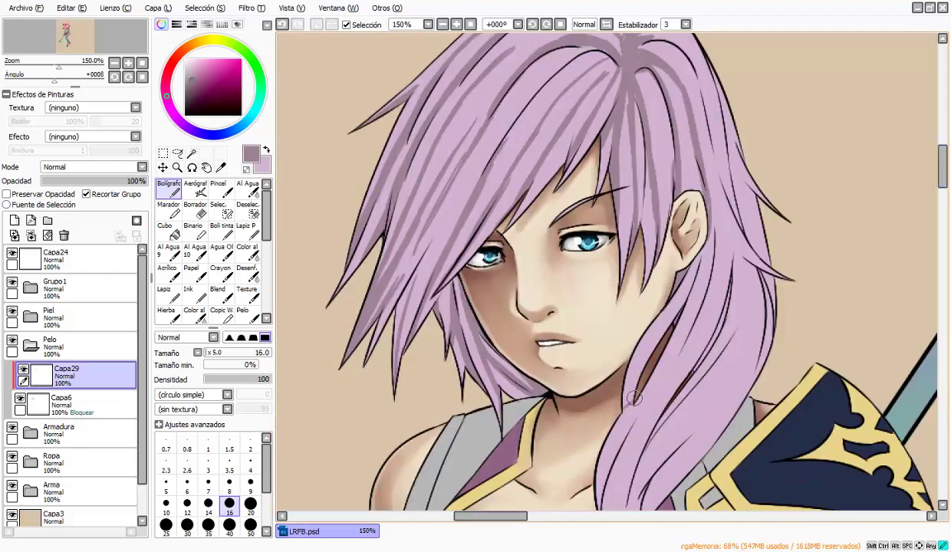
pyautogui.moveTo(617, 392); pyautogui.dragTo(678, 243)
pyautogui.moveTo(686, 201); pyautogui.dragTo(683, 299)
pyautogui.scroll(-4, 682, 299)
pyautogui.moveTo(679, 169)
pyautogui.mouseDown()
pyautogui.moveTo(699, 92)
pyautogui.moveTo(640, 230)
pyautogui.moveTo(586, 322)
pyautogui.moveTo(606, 383)
pyautogui.moveTo(667, 368)
pyautogui.mouseUp()
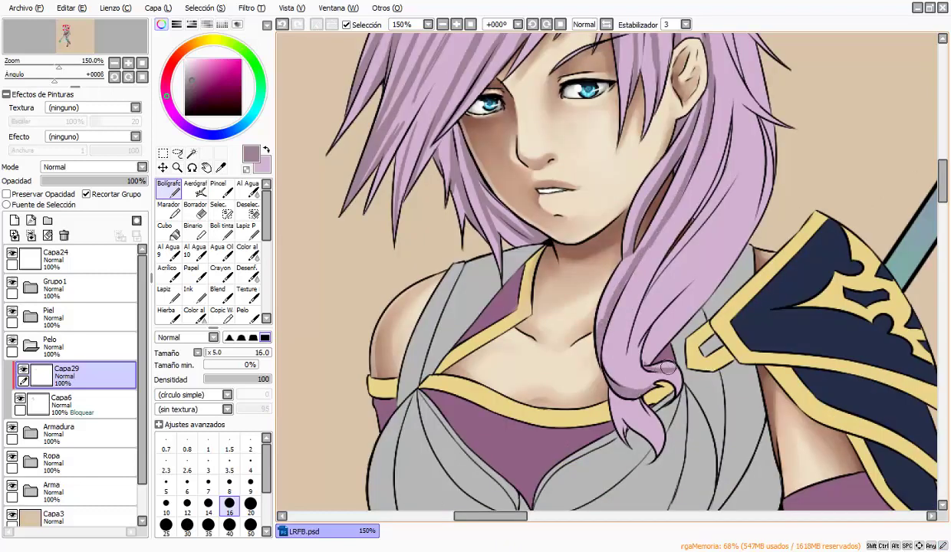
pyautogui.moveTo(675, 216); pyautogui.dragTo(702, 119)
# Add mauve shading strands from the crown down the hair behind the ear.
pyautogui.scroll(6, 668, 100)
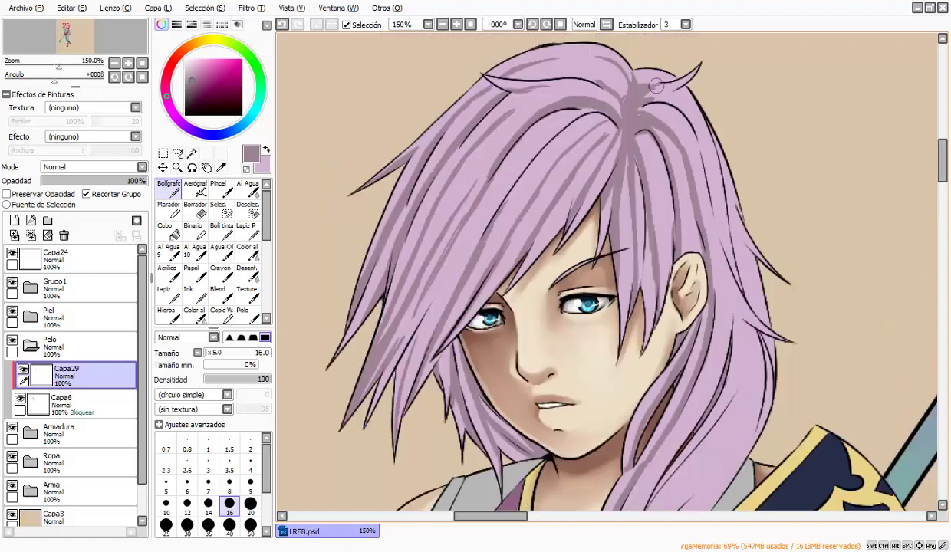
pyautogui.moveTo(613, 71)
pyautogui.mouseDown()
pyautogui.moveTo(668, 100)
pyautogui.moveTo(721, 287)
pyautogui.moveTo(749, 295)
pyautogui.mouseUp()
pyautogui.moveTo(729, 222)
pyautogui.mouseDown()
pyautogui.moveTo(732, 269)
pyautogui.moveTo(728, 260)
pyautogui.mouseUp()
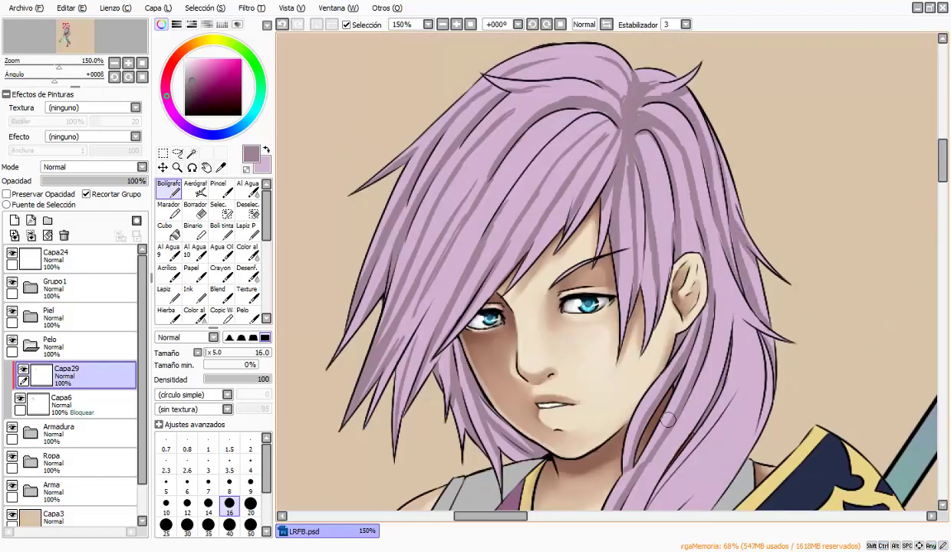
# Fill out the long side lock with more mauve strands along its full length, from the ear to the curl.
pyautogui.scroll(-5, 701, 253)
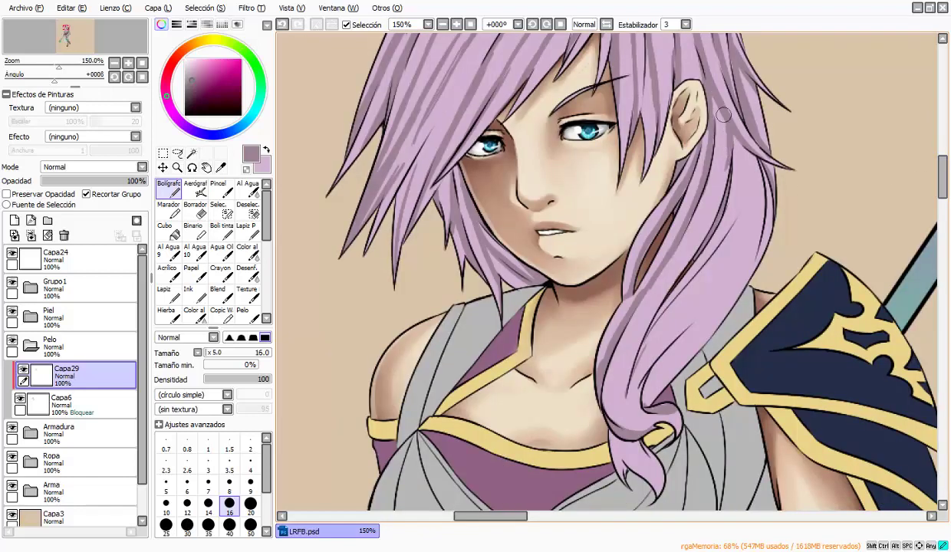
pyautogui.moveTo(710, 219); pyautogui.dragTo(675, 244)
pyautogui.moveTo(698, 184)
pyautogui.mouseDown()
pyautogui.moveTo(638, 339)
pyautogui.moveTo(614, 411)
pyautogui.mouseUp()
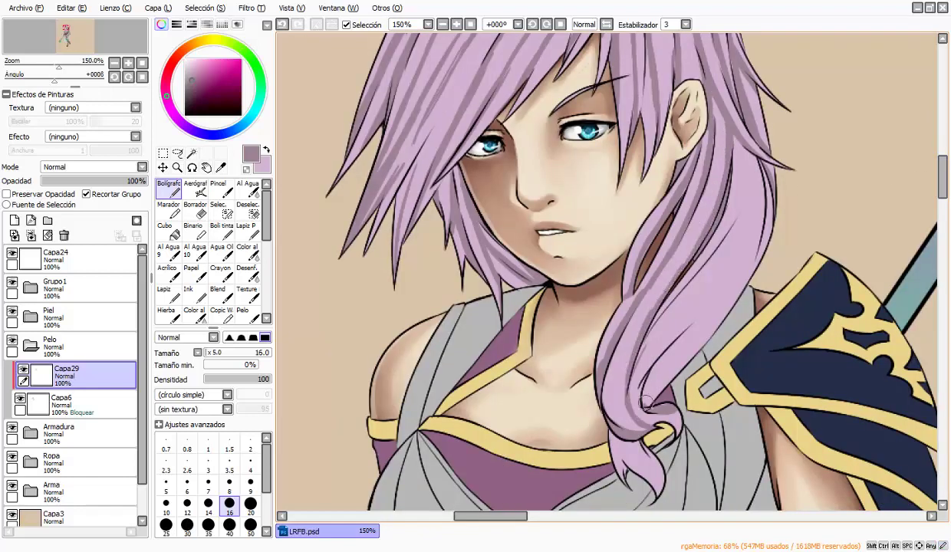
pyautogui.moveTo(632, 349)
pyautogui.mouseDown()
pyautogui.moveTo(648, 375)
pyautogui.moveTo(669, 315)
pyautogui.moveTo(702, 276)
pyautogui.moveTo(710, 140)
pyautogui.moveTo(751, 268)
pyautogui.mouseUp()
pyautogui.moveTo(617, 383)
pyautogui.mouseDown()
pyautogui.moveTo(655, 328)
pyautogui.moveTo(729, 229)
pyautogui.moveTo(715, 142)
pyautogui.mouseUp()
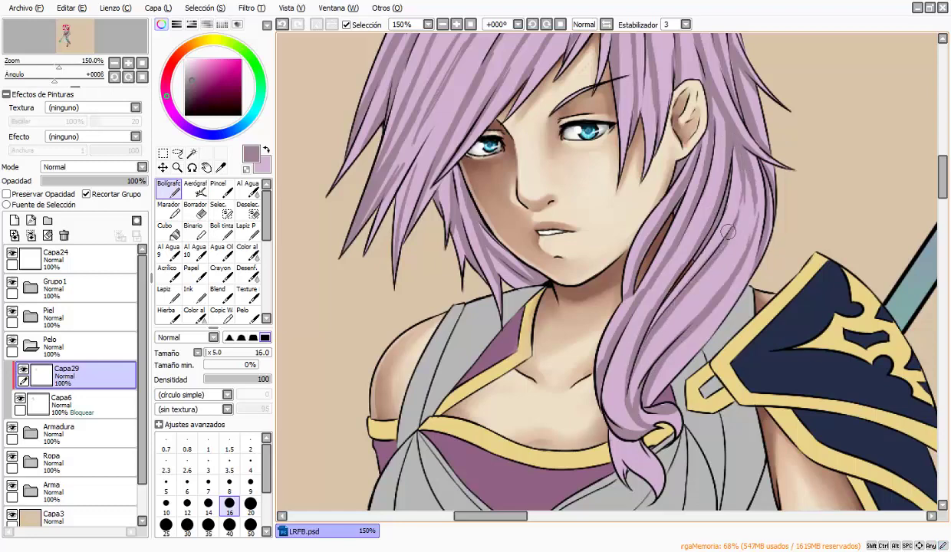
pyautogui.moveTo(712, 213)
pyautogui.mouseDown()
pyautogui.moveTo(890, 165)
pyautogui.moveTo(848, 149)
pyautogui.mouseUp()
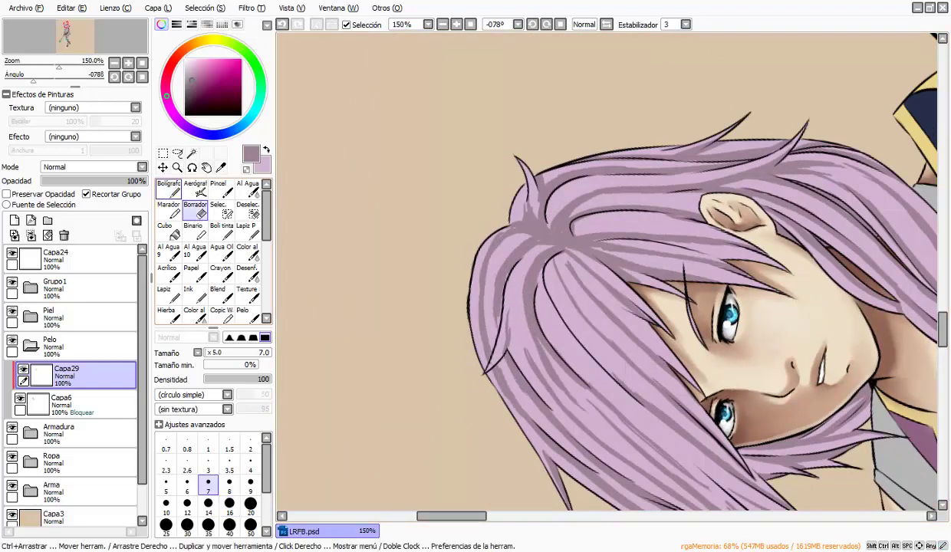
pyautogui.press('e')
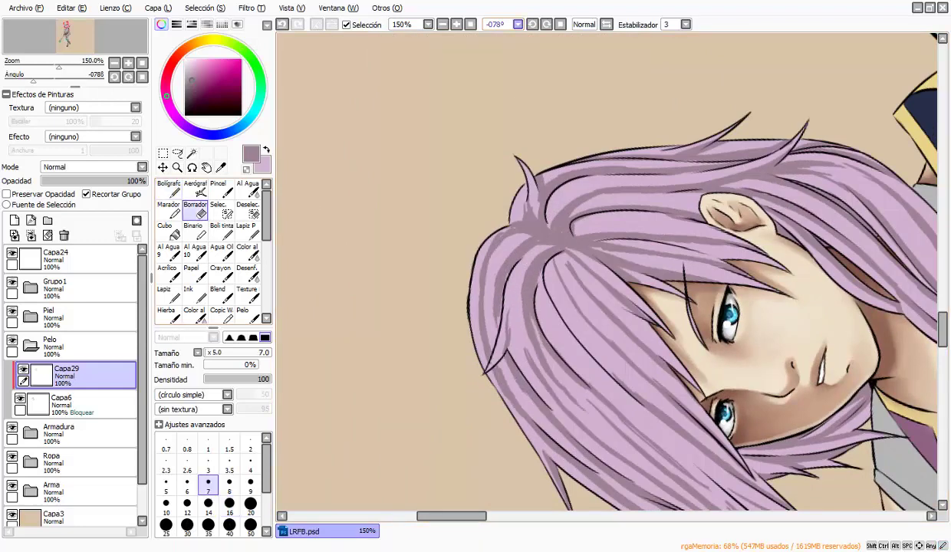
pyautogui.press('Delete')
pyautogui.scroll(-2, 711, 164)
# Paint overlapping lilac, mauve and plum palette swatches on the empty background beside the figure, and turn on Preservar Opacidad for Capa29.
pyautogui.press('n')
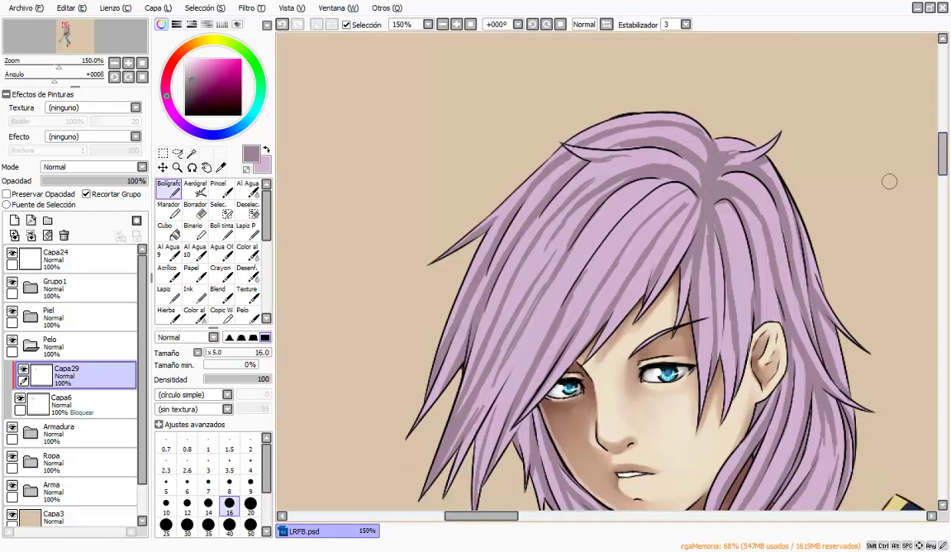
pyautogui.keyDown('ctrl'); pyautogui.keyDown('alt'); pyautogui.click(374, 421); pyautogui.keyUp('alt'); pyautogui.keyUp('ctrl')
pyautogui.moveTo(378, 435); pyautogui.dragTo(375, 325)
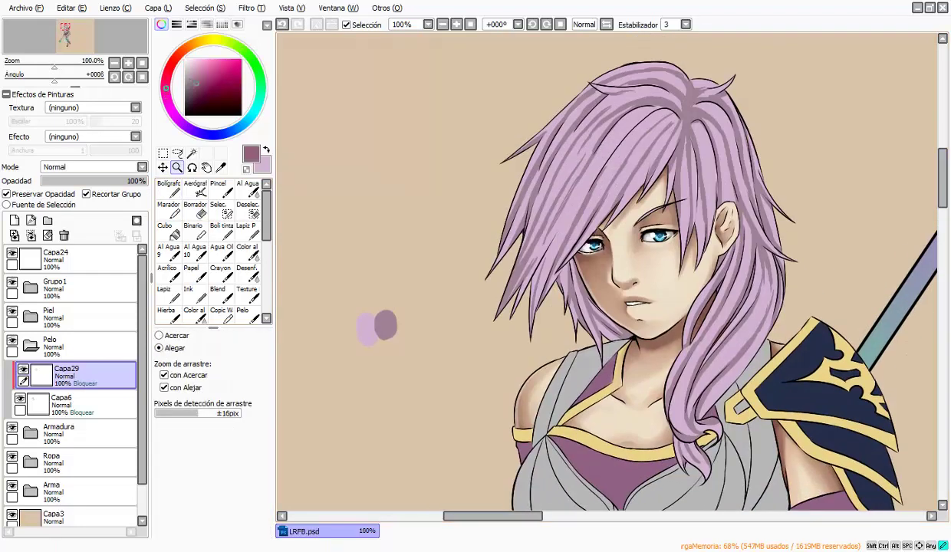
pyautogui.press('n')
pyautogui.click(391, 313)
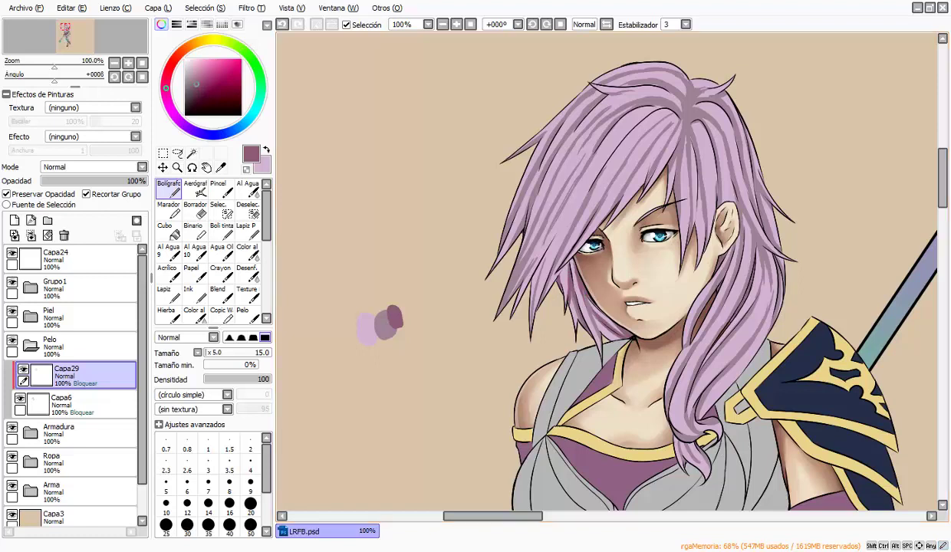
# Set the brush size to 20 and darken the crown, the locks over the brow and the hair behind the ear with plum.
pyautogui.click(250, 503)
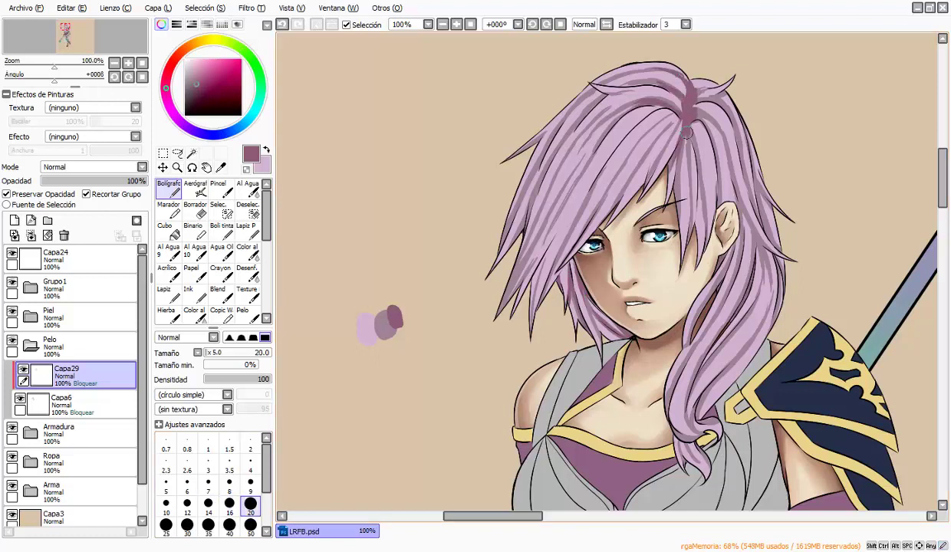
pyautogui.moveTo(687, 132); pyautogui.dragTo(663, 190)
pyautogui.moveTo(709, 93)
pyautogui.mouseDown()
pyautogui.moveTo(681, 176)
pyautogui.moveTo(696, 278)
pyautogui.mouseUp()
pyautogui.moveTo(753, 178); pyautogui.dragTo(742, 272)
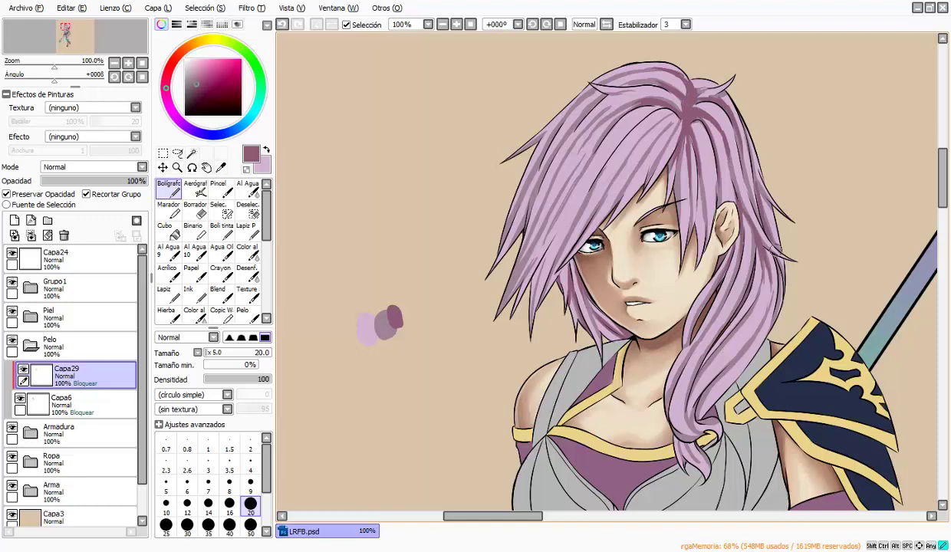
# Darken the mauve shading strands of the long fringe and its outer tips with plum strokes.
pyautogui.moveTo(529, 205); pyautogui.dragTo(495, 291)
pyautogui.moveTo(566, 196); pyautogui.dragTo(537, 264)
pyautogui.moveTo(545, 141); pyautogui.dragTo(497, 234)
pyautogui.moveTo(585, 92); pyautogui.dragTo(535, 153)
pyautogui.moveTo(620, 100); pyautogui.dragTo(564, 144)
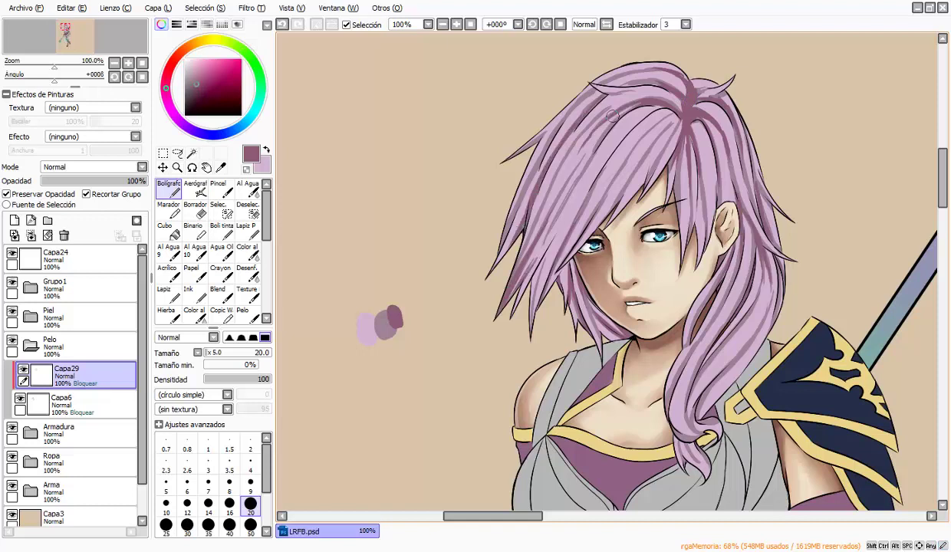
pyautogui.moveTo(514, 176); pyautogui.dragTo(488, 223)
pyautogui.moveTo(535, 130); pyautogui.dragTo(487, 239)
pyautogui.moveTo(567, 94); pyautogui.dragTo(528, 161)
pyautogui.moveTo(620, 135); pyautogui.dragTo(579, 204)
pyautogui.moveTo(639, 117); pyautogui.dragTo(606, 182)
# Darken the shading strands of the long side lock with plum strokes down to the curl.
pyautogui.moveTo(713, 314)
pyautogui.mouseDown()
pyautogui.moveTo(676, 408)
pyautogui.moveTo(679, 391)
pyautogui.mouseUp()
pyautogui.moveTo(693, 389); pyautogui.dragTo(664, 418)
pyautogui.moveTo(663, 349); pyautogui.dragTo(644, 407)
pyautogui.moveTo(683, 319); pyautogui.dragTo(655, 373)
pyautogui.moveTo(706, 263); pyautogui.dragTo(678, 335)
pyautogui.moveTo(688, 420); pyautogui.dragTo(667, 452)
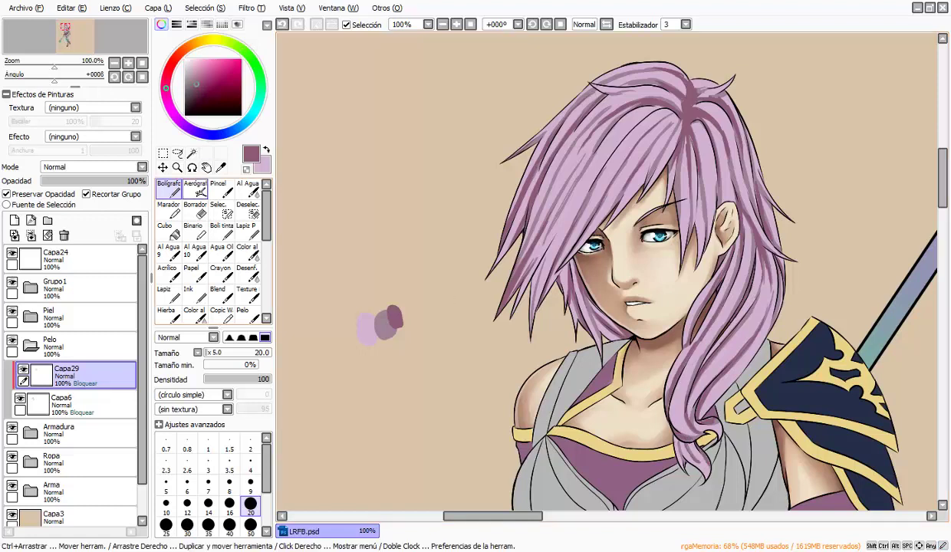
# Choose a dark maroon and add it as another swatch next to the plum one.
pyautogui.keyDown('alt'); pyautogui.click(675, 360); pyautogui.keyUp('alt')
pyautogui.keyDown('alt'); pyautogui.click(393, 314); pyautogui.keyUp('alt')
pyautogui.click(398, 306)
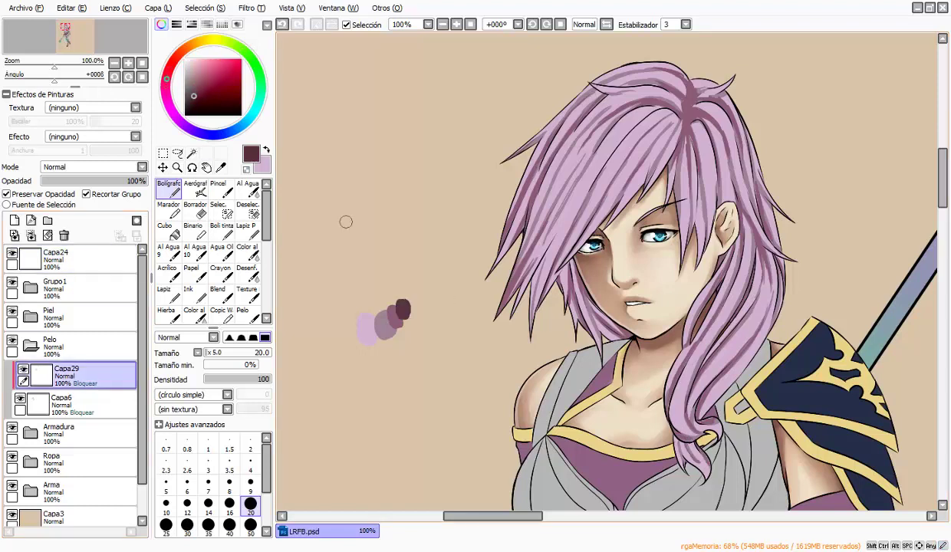
# Paint dark maroon deep shadows at the parting, along the outer fringe tips and in the hair beside the jaw.
pyautogui.moveTo(671, 91)
pyautogui.mouseDown()
pyautogui.moveTo(659, 124)
pyautogui.moveTo(666, 116)
pyautogui.mouseUp()
pyautogui.moveTo(571, 251); pyautogui.dragTo(543, 305)
pyautogui.moveTo(606, 305); pyautogui.dragTo(578, 330)
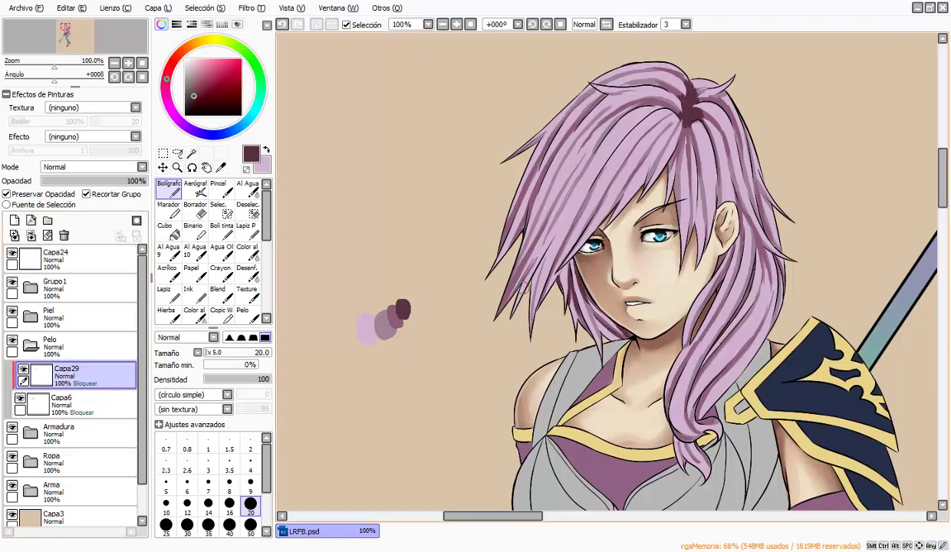
pyautogui.moveTo(528, 216); pyautogui.dragTo(483, 303)
pyautogui.moveTo(548, 232); pyautogui.dragTo(516, 318)
pyautogui.moveTo(509, 266); pyautogui.dragTo(493, 292)
pyautogui.moveTo(535, 192); pyautogui.dragTo(498, 265)
pyautogui.moveTo(604, 109); pyautogui.dragTo(579, 142)
pyautogui.moveTo(661, 98); pyautogui.dragTo(626, 115)
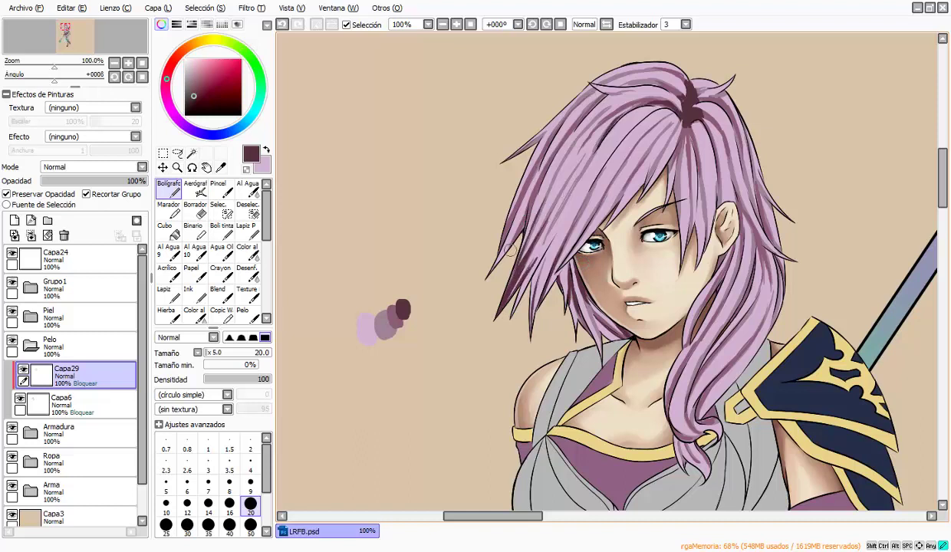
pyautogui.moveTo(528, 160); pyautogui.dragTo(489, 244)
pyautogui.moveTo(668, 124); pyautogui.dragTo(652, 167)
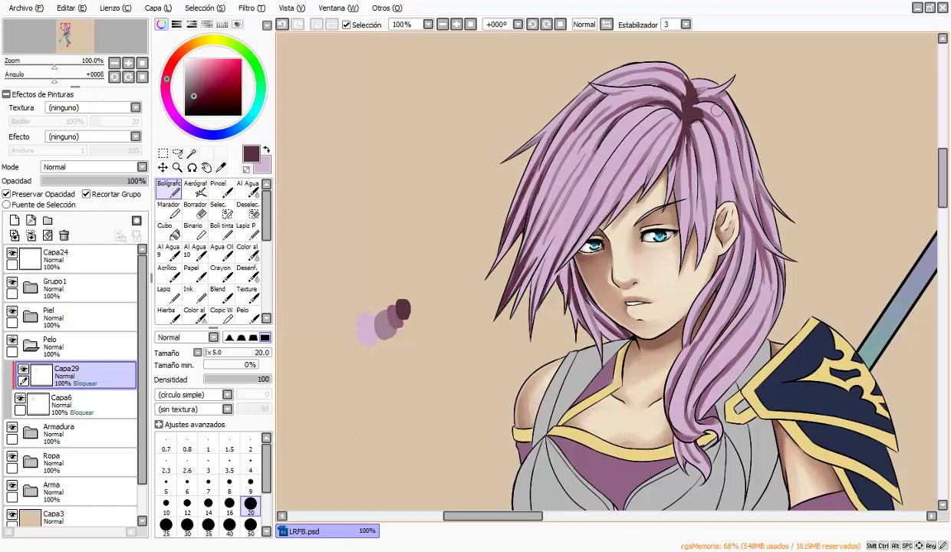
# Add dark maroon shadows from the crown down the hair around and behind the ear.
pyautogui.moveTo(672, 92); pyautogui.dragTo(710, 112)
pyautogui.moveTo(708, 109); pyautogui.dragTo(683, 157)
pyautogui.moveTo(671, 86); pyautogui.dragTo(687, 103)
pyautogui.moveTo(730, 153); pyautogui.dragTo(752, 231)
pyautogui.moveTo(717, 170); pyautogui.dragTo(709, 212)
pyautogui.moveTo(738, 186); pyautogui.dragTo(721, 276)
pyautogui.moveTo(746, 227); pyautogui.dragTo(738, 284)
pyautogui.moveTo(715, 229); pyautogui.dragTo(681, 298)
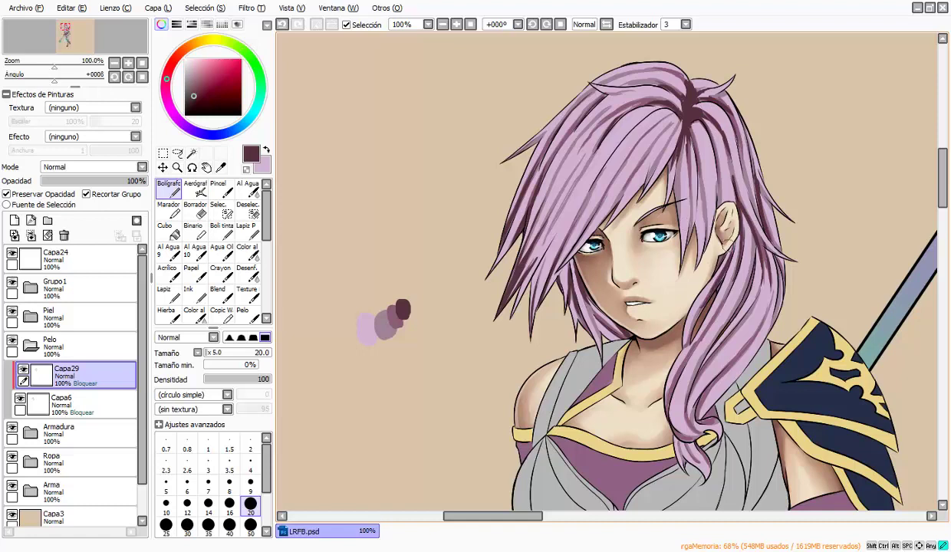
# Paint dark maroon shadows along the strands of the long side lock and around its lower curl.
pyautogui.moveTo(699, 247); pyautogui.dragTo(694, 293)
pyautogui.moveTo(730, 257); pyautogui.dragTo(722, 292)
pyautogui.moveTo(699, 359); pyautogui.dragTo(673, 407)
pyautogui.moveTo(720, 309); pyautogui.dragTo(666, 381)
pyautogui.moveTo(694, 336); pyautogui.dragTo(679, 358)
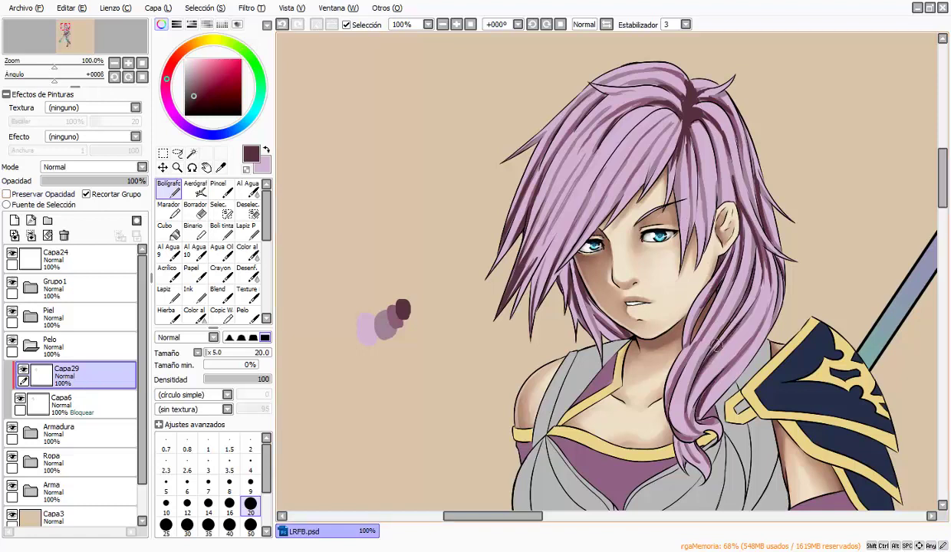
pyautogui.moveTo(709, 319); pyautogui.dragTo(677, 362)
pyautogui.moveTo(725, 298); pyautogui.dragTo(694, 333)
pyautogui.moveTo(656, 364); pyautogui.dragTo(648, 412)
pyautogui.moveTo(654, 414); pyautogui.dragTo(683, 427)
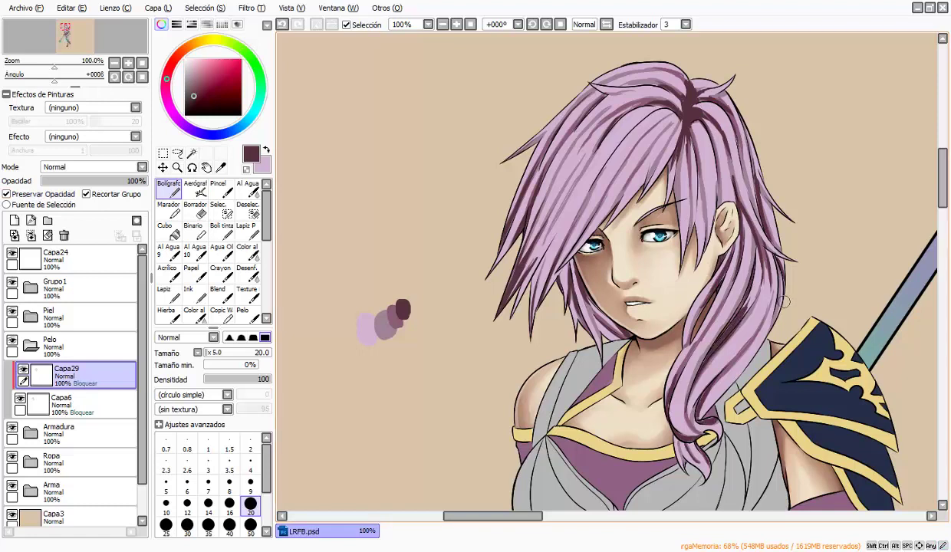
# Set the Pincel brush to size 10 and density 44, and blend the shading in the locks falling from the parting over the brow.
pyautogui.moveTo(519, 204); pyautogui.dragTo(498, 230)
pyautogui.keyDown('ctrl'); pyautogui.click(499, 230); pyautogui.keyUp('ctrl')
pyautogui.press('b')
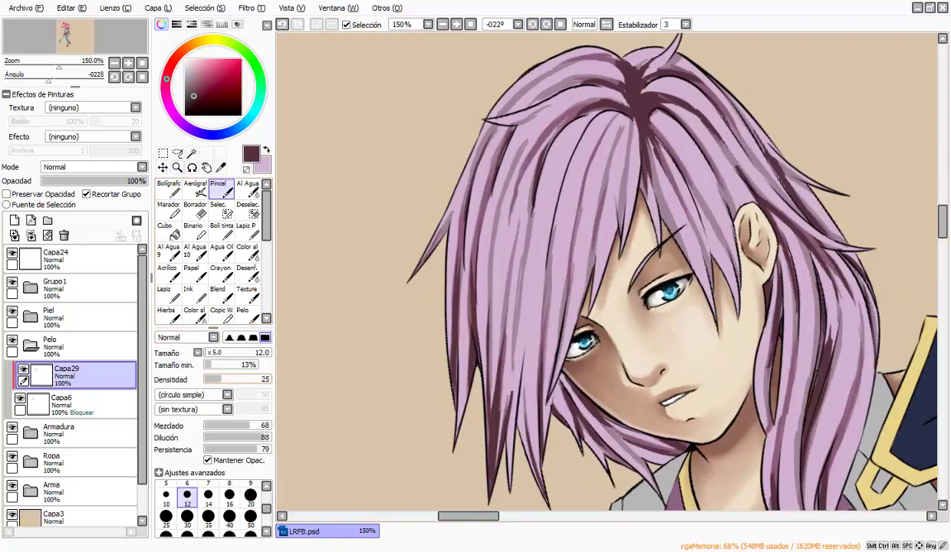
pyautogui.press('[')
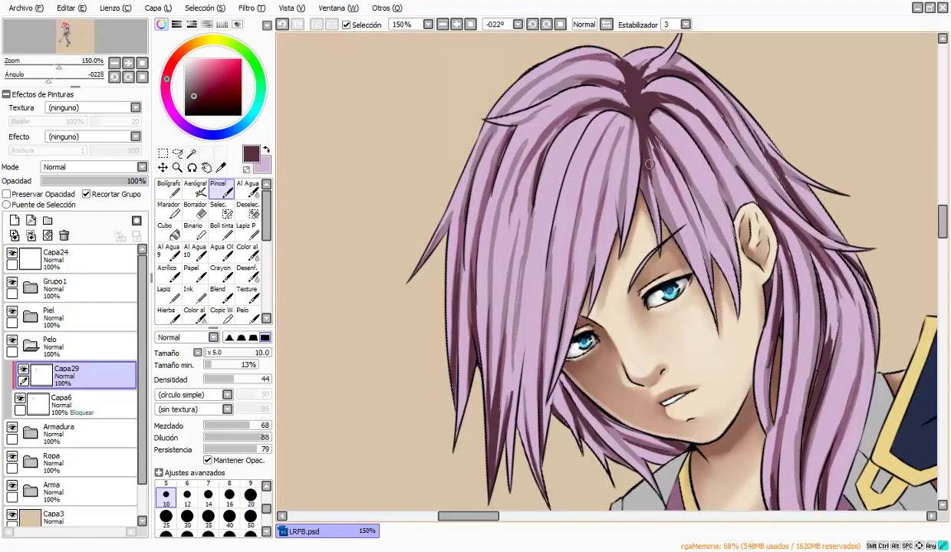
pyautogui.moveTo(649, 164)
pyautogui.mouseDown()
pyautogui.moveTo(679, 280)
pyautogui.moveTo(707, 260)
pyautogui.mouseUp()
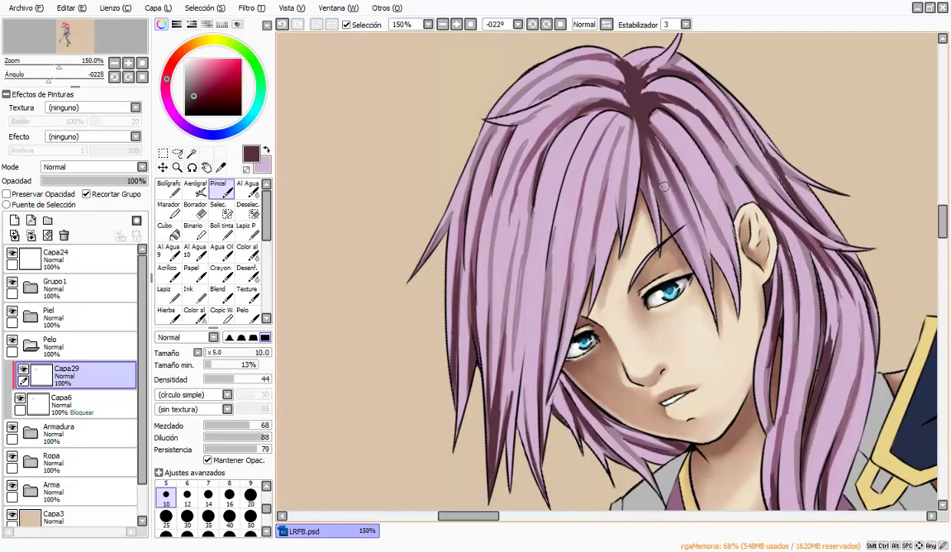
pyautogui.moveTo(635, 138); pyautogui.dragTo(648, 187)
pyautogui.moveTo(648, 115)
pyautogui.mouseDown()
pyautogui.moveTo(709, 261)
pyautogui.moveTo(688, 178)
pyautogui.moveTo(715, 265)
pyautogui.moveTo(754, 247)
pyautogui.mouseUp()
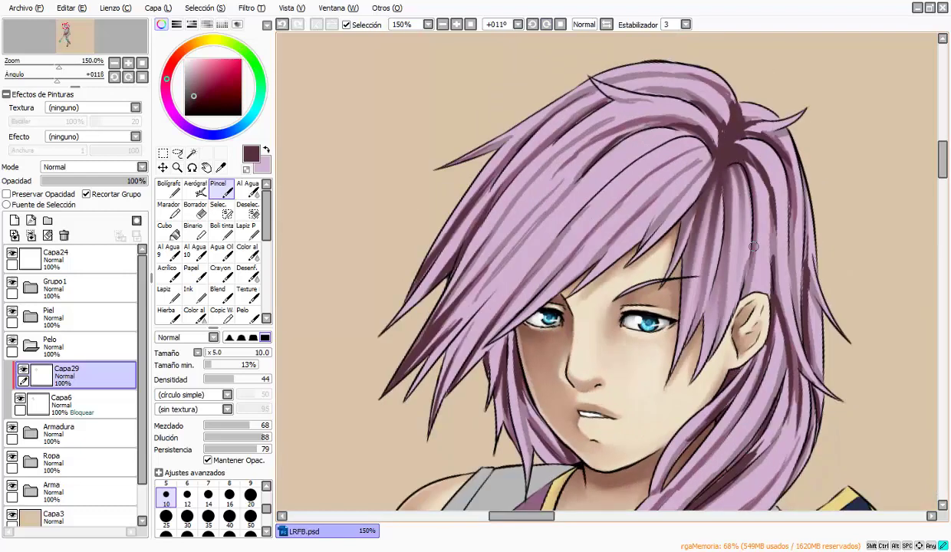
# Blend the maroon and mauve strands from the crown down the hair above and behind the ear.
pyautogui.moveTo(710, 145); pyautogui.dragTo(750, 210)
pyautogui.moveTo(734, 167)
pyautogui.mouseDown()
pyautogui.moveTo(773, 265)
pyautogui.moveTo(771, 341)
pyautogui.mouseUp()
pyautogui.moveTo(776, 299); pyautogui.dragTo(795, 383)
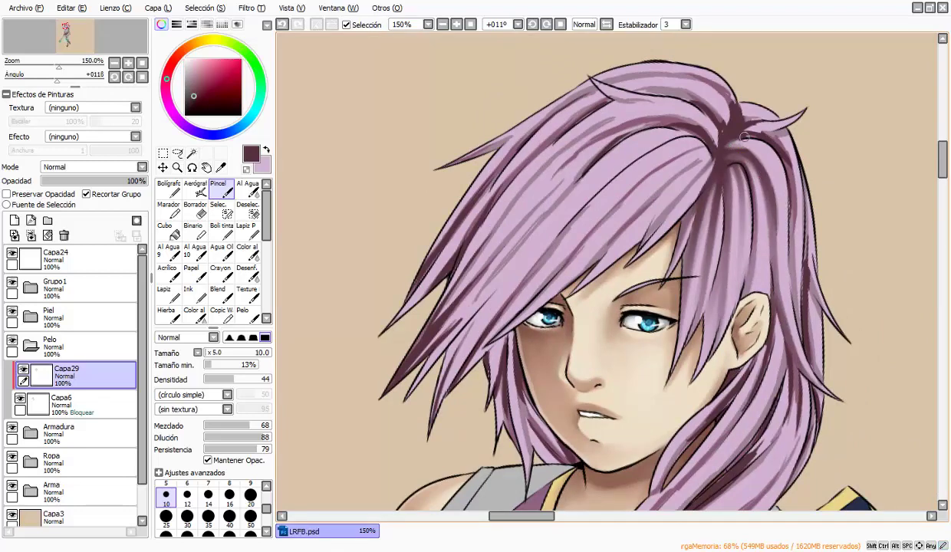
pyautogui.moveTo(758, 135); pyautogui.dragTo(770, 247)
pyautogui.moveTo(720, 145); pyautogui.dragTo(745, 195)
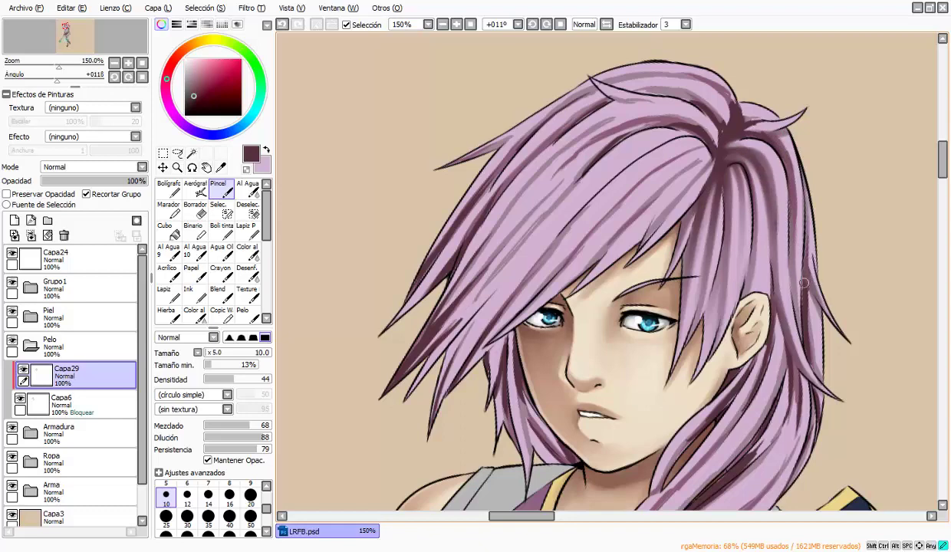
# Blend the shading of the long side lock from below the ear down to its curl on the chest.
pyautogui.moveTo(942, 159); pyautogui.dragTo(942, 179)
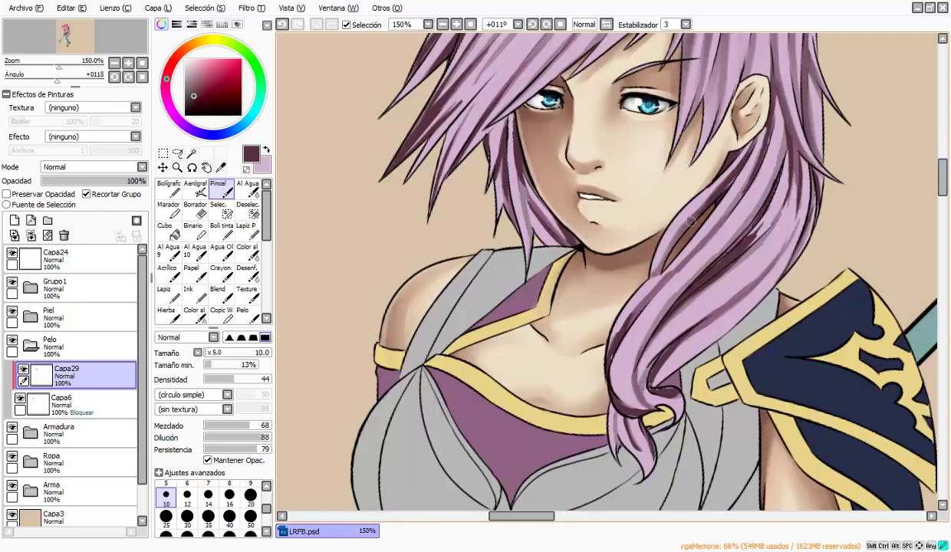
pyautogui.moveTo(748, 89); pyautogui.dragTo(733, 165)
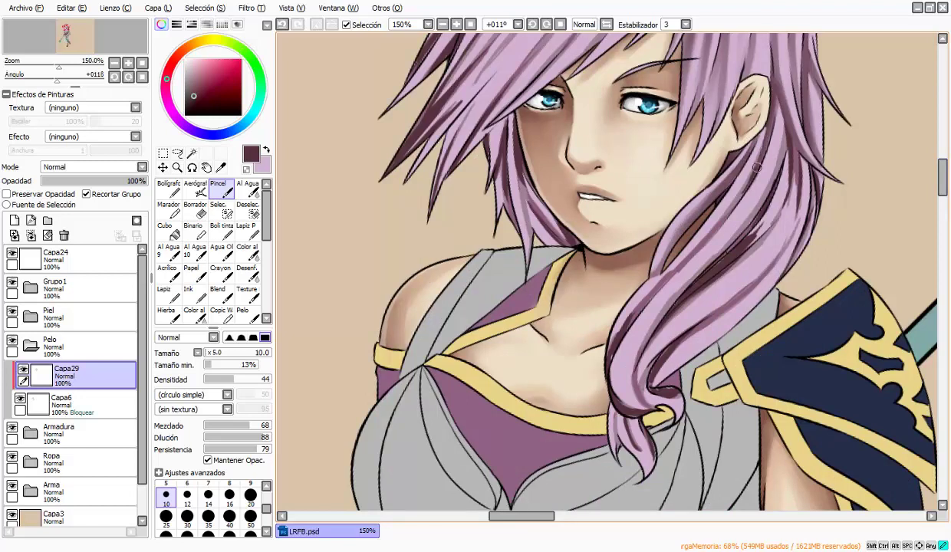
pyautogui.moveTo(738, 115); pyautogui.dragTo(766, 134)
pyautogui.moveTo(625, 325); pyautogui.dragTo(676, 270)
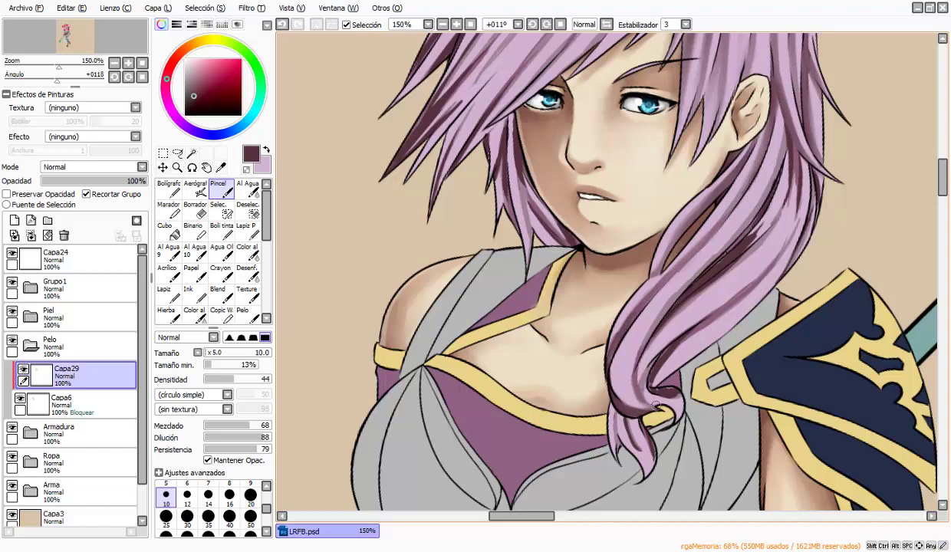
# Soften the maroon strands along the side lock's outer edge below the ear and the shading in its curled tip.
pyautogui.moveTo(776, 93)
pyautogui.mouseDown()
pyautogui.moveTo(740, 222)
pyautogui.moveTo(709, 250)
pyautogui.moveTo(693, 292)
pyautogui.moveTo(762, 236)
pyautogui.mouseUp()
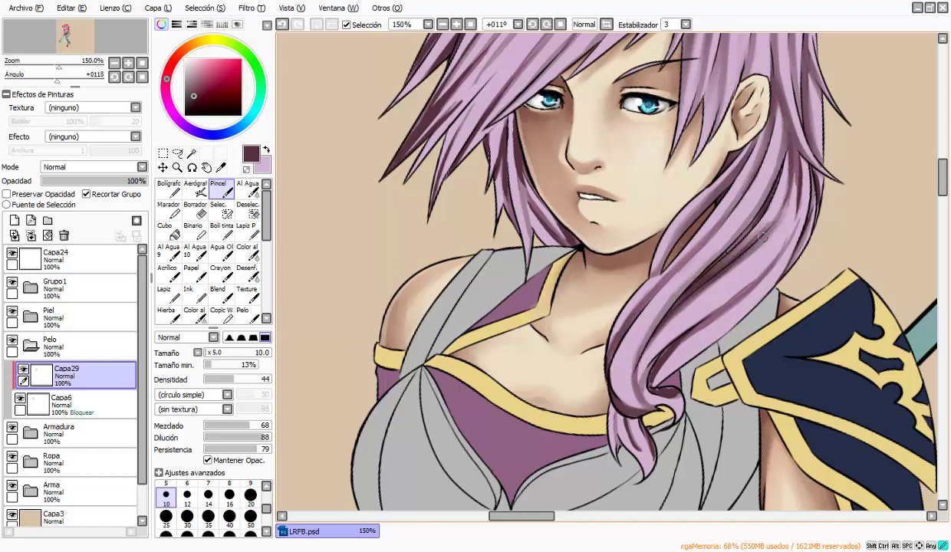
pyautogui.moveTo(796, 178); pyautogui.dragTo(783, 239)
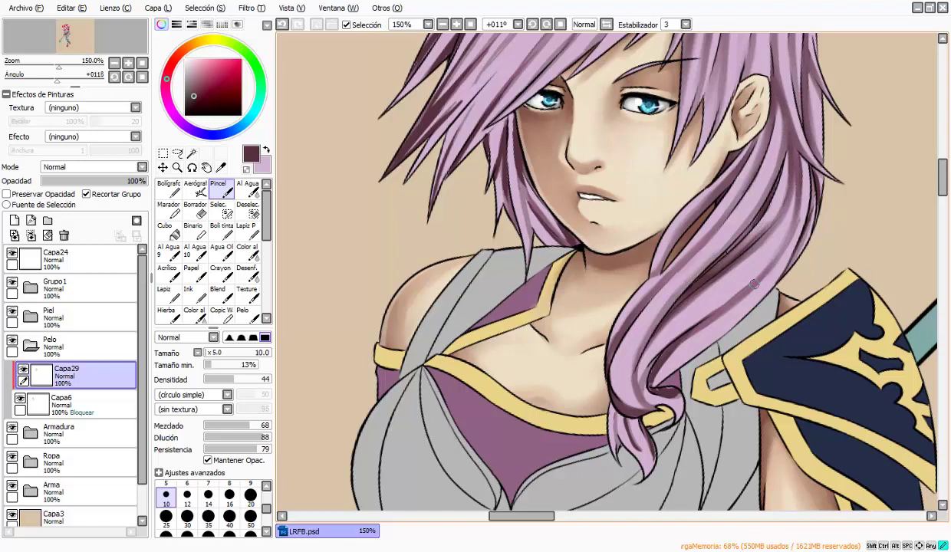
pyautogui.moveTo(645, 387)
pyautogui.mouseDown()
pyautogui.moveTo(633, 368)
pyautogui.moveTo(675, 392)
pyautogui.mouseUp()
pyautogui.moveTo(628, 418)
pyautogui.mouseDown()
pyautogui.moveTo(618, 441)
pyautogui.moveTo(602, 406)
pyautogui.moveTo(654, 446)
pyautogui.mouseUp()
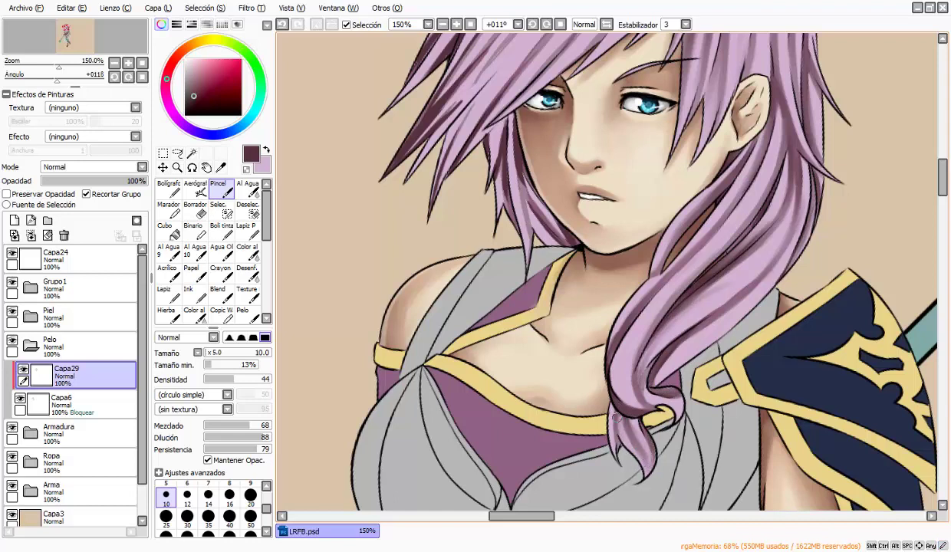
# Set the brush size to 12 and blend the broad middle strands of the side lock down into the curl.
pyautogui.press(']')
pyautogui.press(']')
pyautogui.press('[')
pyautogui.moveTo(626, 371)
pyautogui.mouseDown()
pyautogui.moveTo(640, 337)
pyautogui.moveTo(721, 264)
pyautogui.mouseUp()
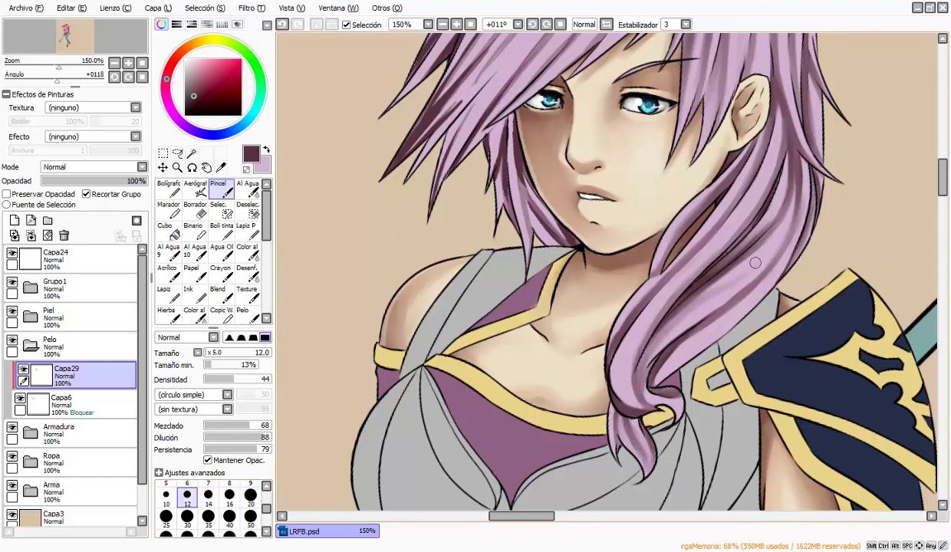
pyautogui.moveTo(617, 376); pyautogui.dragTo(694, 287)
pyautogui.moveTo(635, 349)
pyautogui.mouseDown()
pyautogui.moveTo(619, 370)
pyautogui.moveTo(675, 326)
pyautogui.moveTo(704, 253)
pyautogui.moveTo(744, 242)
pyautogui.mouseUp()
pyautogui.moveTo(655, 359)
pyautogui.mouseDown()
pyautogui.moveTo(619, 337)
pyautogui.moveTo(640, 398)
pyautogui.mouseUp()
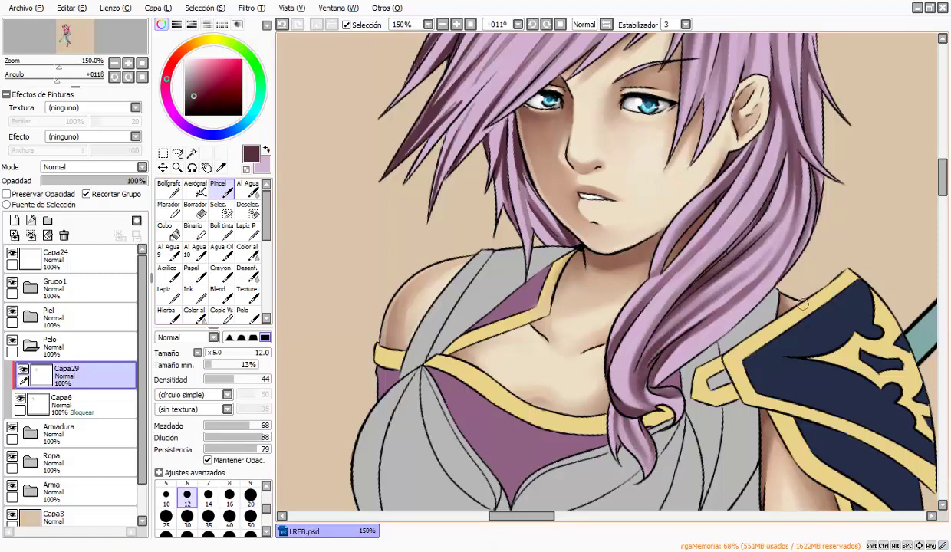
# Blend the strands running from the crown past the ear to the back of the hair.
pyautogui.scroll(3, 801, 304)
pyautogui.moveTo(746, 54); pyautogui.dragTo(760, 161)
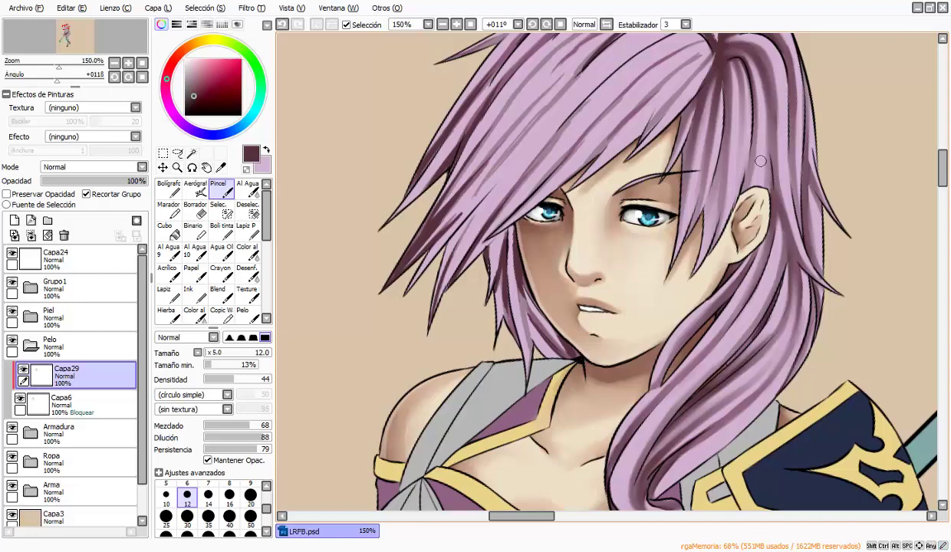
pyautogui.scroll(2, 932, 185)
pyautogui.moveTo(722, 86)
pyautogui.mouseDown()
pyautogui.moveTo(767, 111)
pyautogui.moveTo(771, 129)
pyautogui.mouseUp()
pyautogui.moveTo(772, 169); pyautogui.dragTo(789, 228)
pyautogui.moveTo(783, 250); pyautogui.dragTo(805, 285)
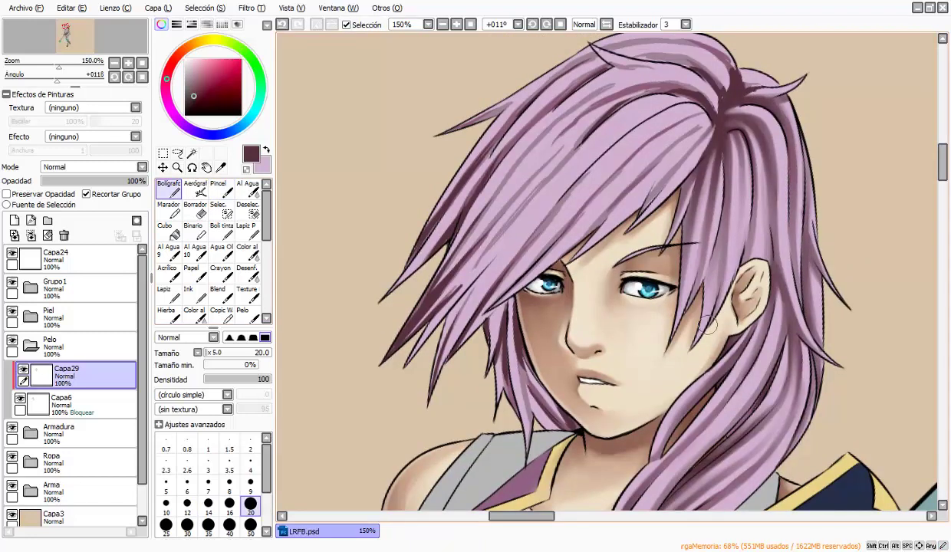
# Touch up and blend the strands in the fringe's inner section, just beside the parting.
pyautogui.press('n')
pyautogui.press('Delete')
pyautogui.press('Delete')
pyautogui.press('Delete')
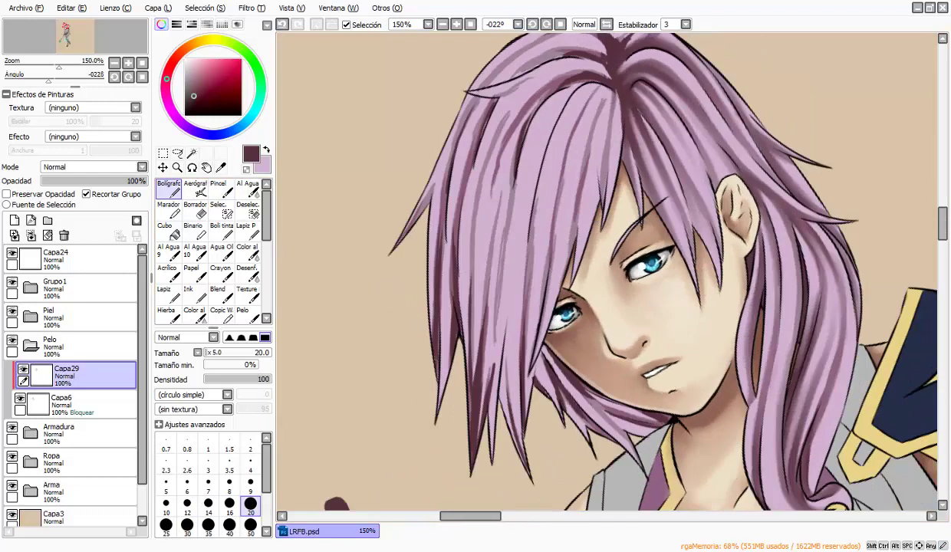
pyautogui.press('b')
pyautogui.moveTo(594, 86)
pyautogui.mouseDown()
pyautogui.moveTo(568, 138)
pyautogui.moveTo(576, 143)
pyautogui.mouseUp()
pyautogui.moveTo(586, 106); pyautogui.dragTo(568, 218)
pyautogui.press('n')
pyautogui.moveTo(589, 142); pyautogui.dragTo(572, 209)
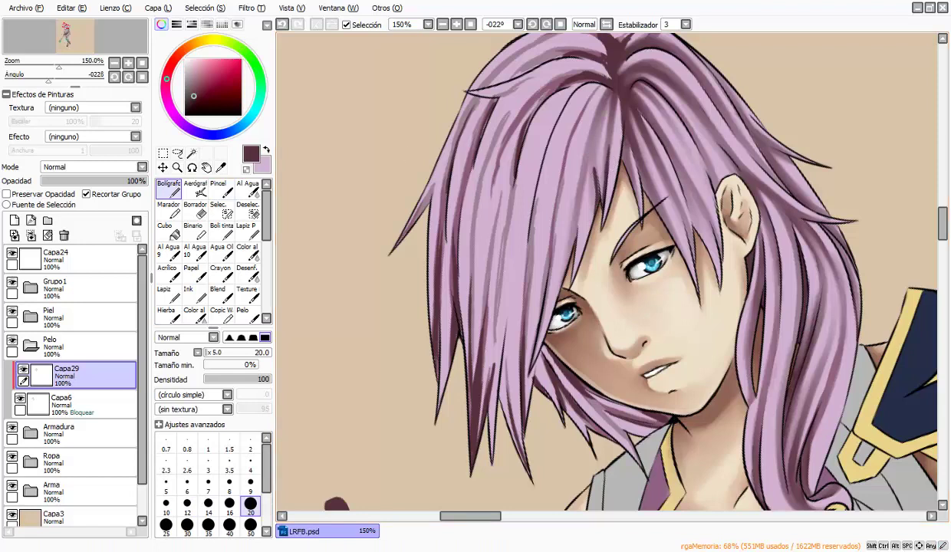
# Set the Pincel brush to size 10 and blend the fringe's long middle strands and the short locks beside the cheek.
pyautogui.press('b')
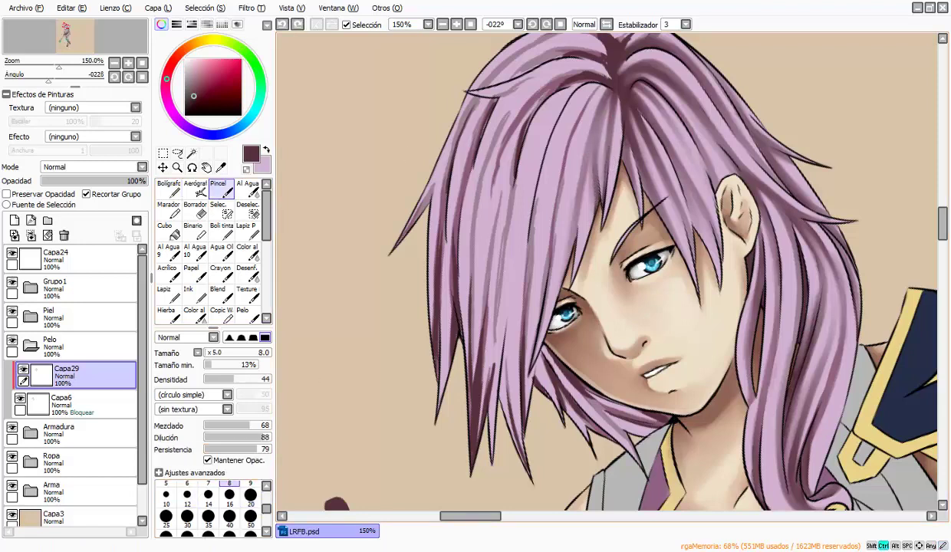
pyautogui.click(165, 495)
pyautogui.moveTo(530, 250); pyautogui.dragTo(546, 192)
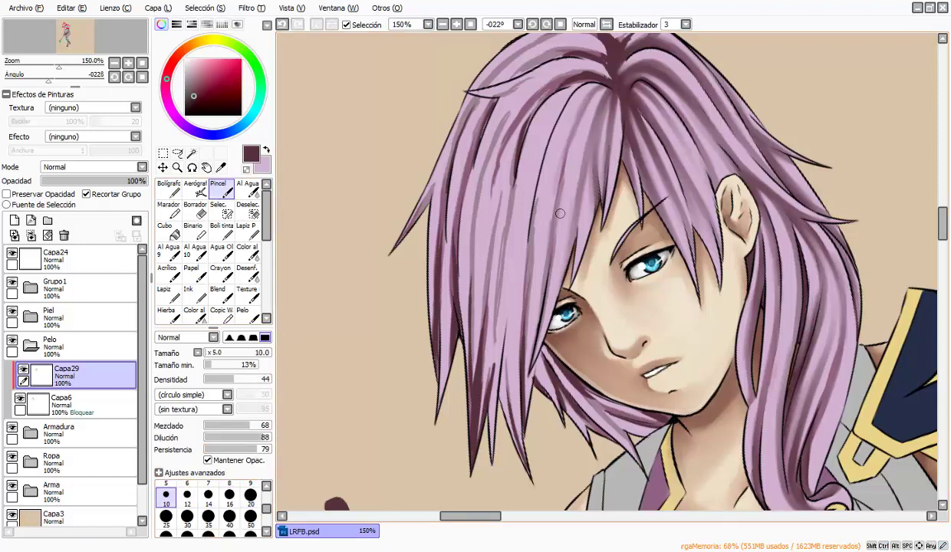
pyautogui.moveTo(554, 140); pyautogui.dragTo(529, 246)
pyautogui.moveTo(507, 295); pyautogui.dragTo(500, 419)
pyautogui.moveTo(527, 172); pyautogui.dragTo(511, 310)
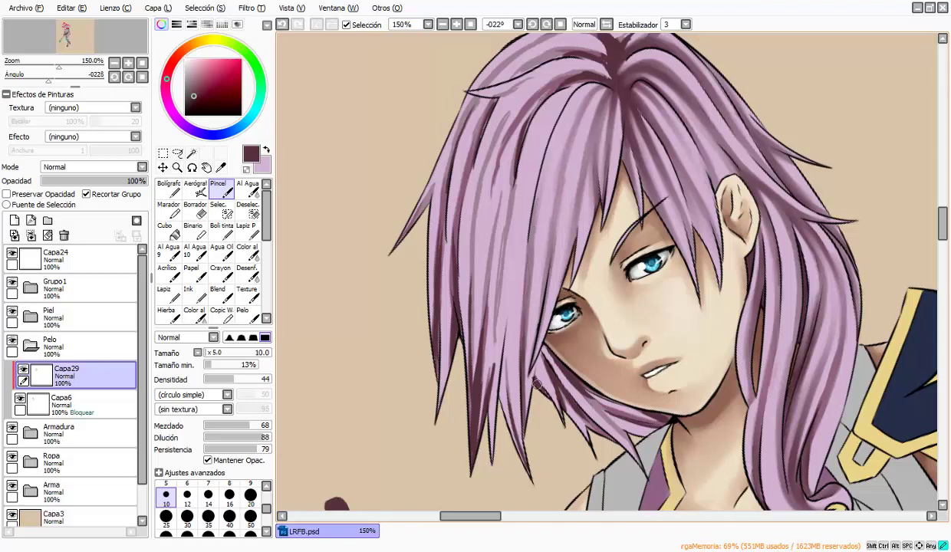
pyautogui.moveTo(546, 369); pyautogui.dragTo(588, 420)
pyautogui.moveTo(541, 341)
pyautogui.mouseDown()
pyautogui.moveTo(582, 395)
pyautogui.moveTo(654, 412)
pyautogui.mouseUp()
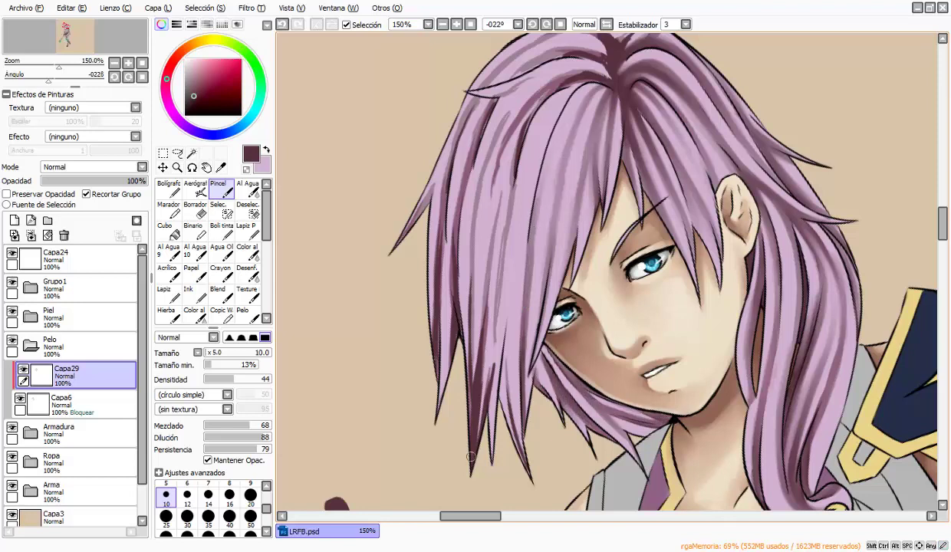
# Blend the fringe's outer strands between the crown and their pointed tips, cleaning up with the Borrador at size 7.
pyautogui.moveTo(470, 457); pyautogui.dragTo(469, 279)
pyautogui.moveTo(469, 329); pyautogui.dragTo(477, 224)
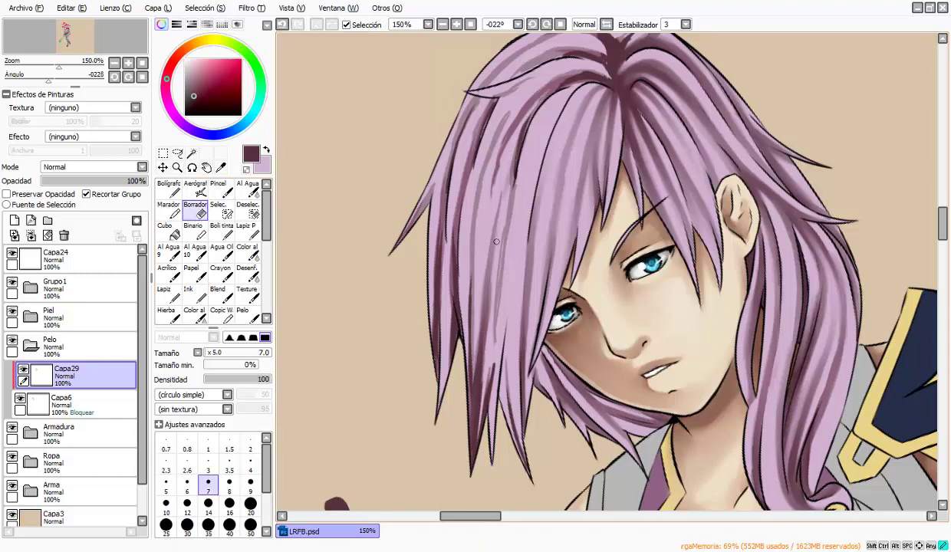
pyautogui.moveTo(495, 150)
pyautogui.mouseDown()
pyautogui.moveTo(474, 432)
pyautogui.moveTo(471, 331)
pyautogui.moveTo(490, 380)
pyautogui.mouseUp()
pyautogui.moveTo(480, 413); pyautogui.dragTo(465, 370)
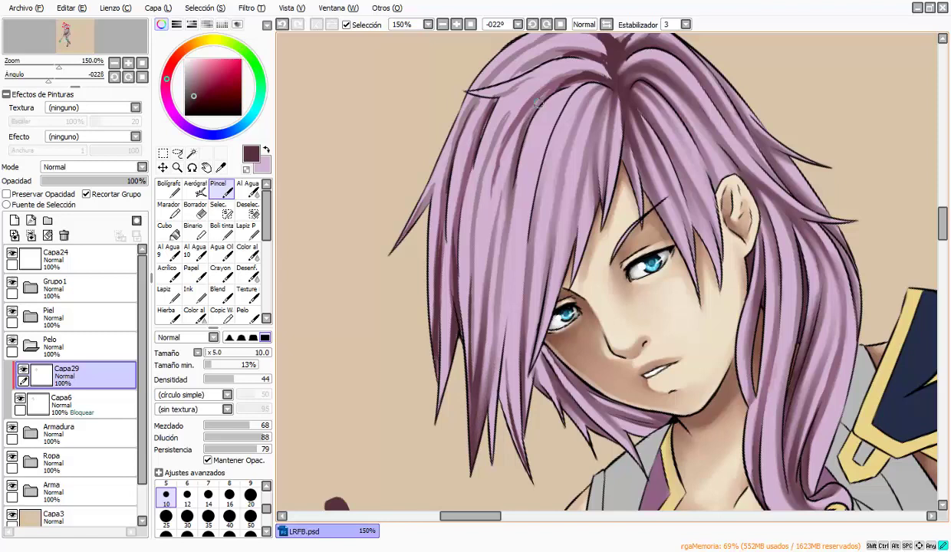
pyautogui.moveTo(538, 101)
pyautogui.mouseDown()
pyautogui.moveTo(476, 187)
pyautogui.moveTo(456, 387)
pyautogui.mouseUp()
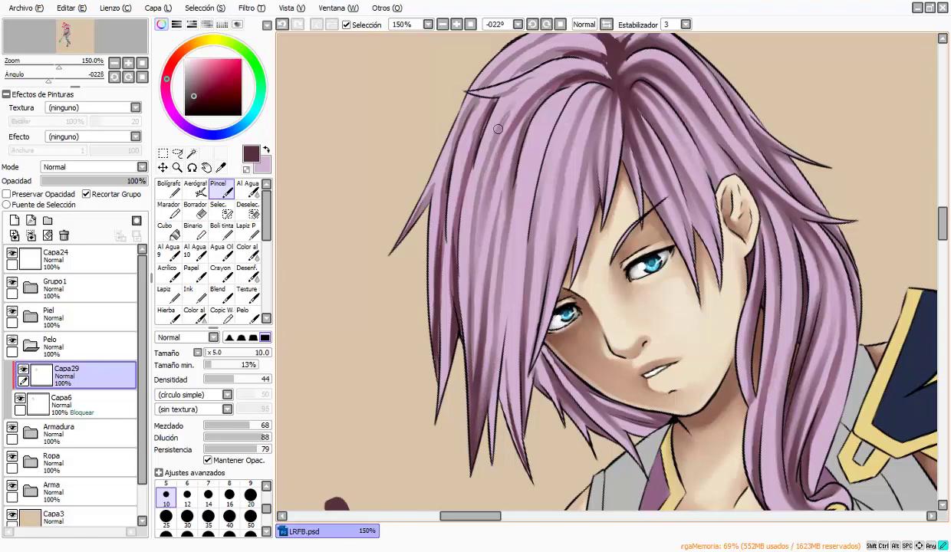
pyautogui.moveTo(579, 82)
pyautogui.mouseDown()
pyautogui.moveTo(571, 67)
pyautogui.moveTo(500, 93)
pyautogui.mouseUp()
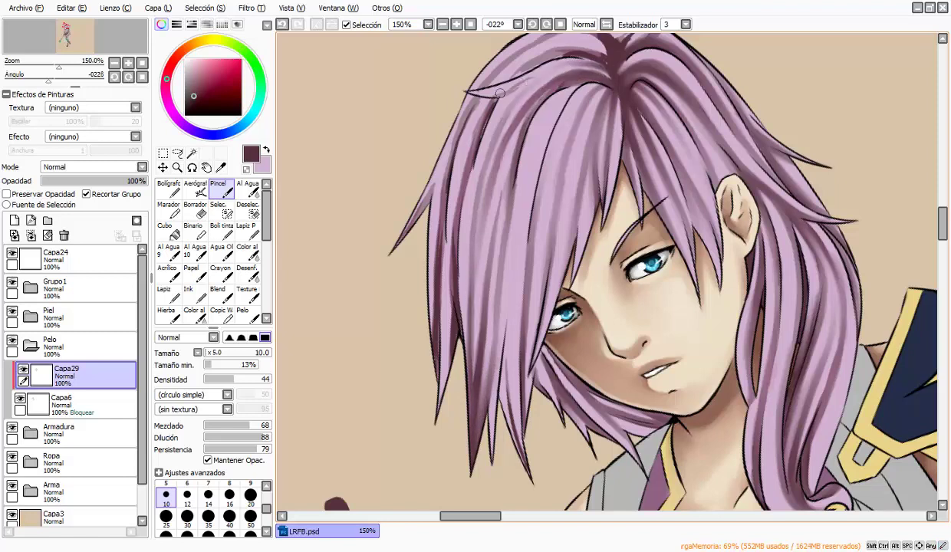
pyautogui.moveTo(576, 83)
pyautogui.mouseDown()
pyautogui.moveTo(533, 119)
pyautogui.moveTo(528, 192)
pyautogui.mouseUp()
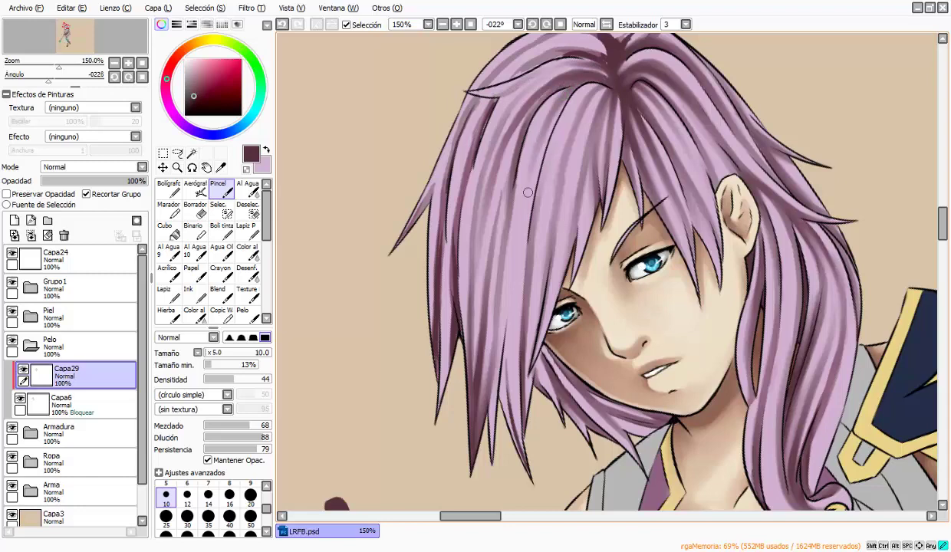
# Blend the small tuft on the crown and the strands along the hair's outer edge down to the fringe tips.
pyautogui.press('Delete')
pyautogui.press('Delete')
pyautogui.press('Delete')
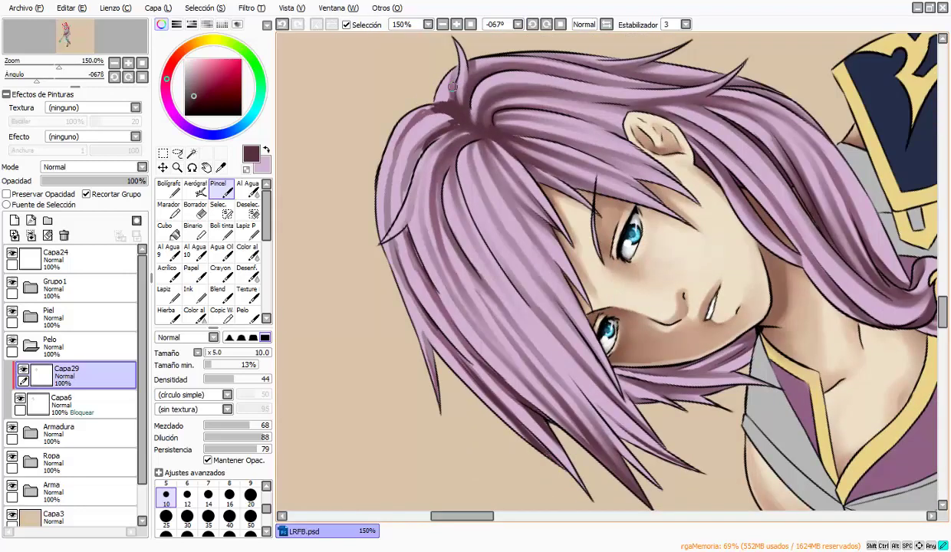
pyautogui.moveTo(452, 87); pyautogui.dragTo(442, 96)
pyautogui.moveTo(403, 156); pyautogui.dragTo(390, 228)
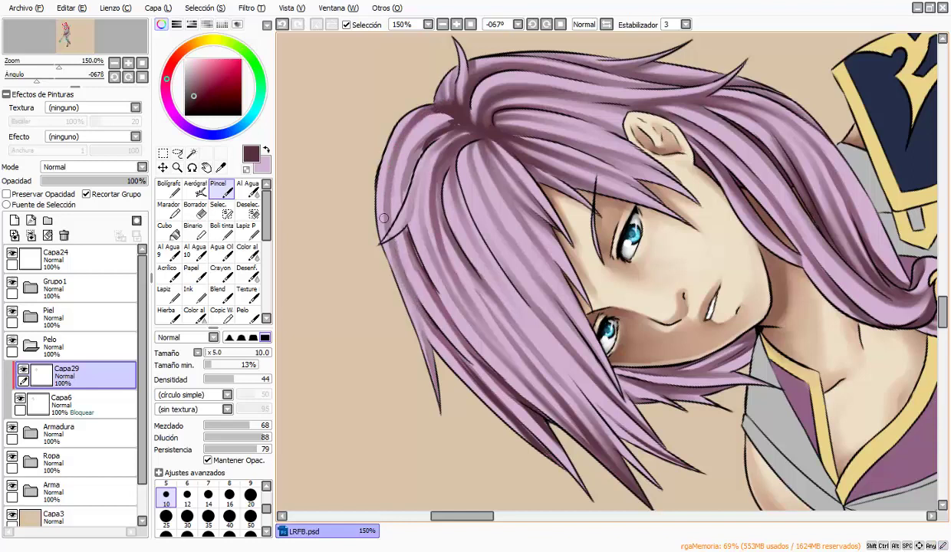
pyautogui.moveTo(473, 371); pyautogui.dragTo(540, 448)
pyautogui.moveTo(407, 237)
pyautogui.mouseDown()
pyautogui.moveTo(419, 280)
pyautogui.moveTo(458, 345)
pyautogui.moveTo(443, 322)
pyautogui.moveTo(540, 421)
pyautogui.moveTo(566, 467)
pyautogui.mouseUp()
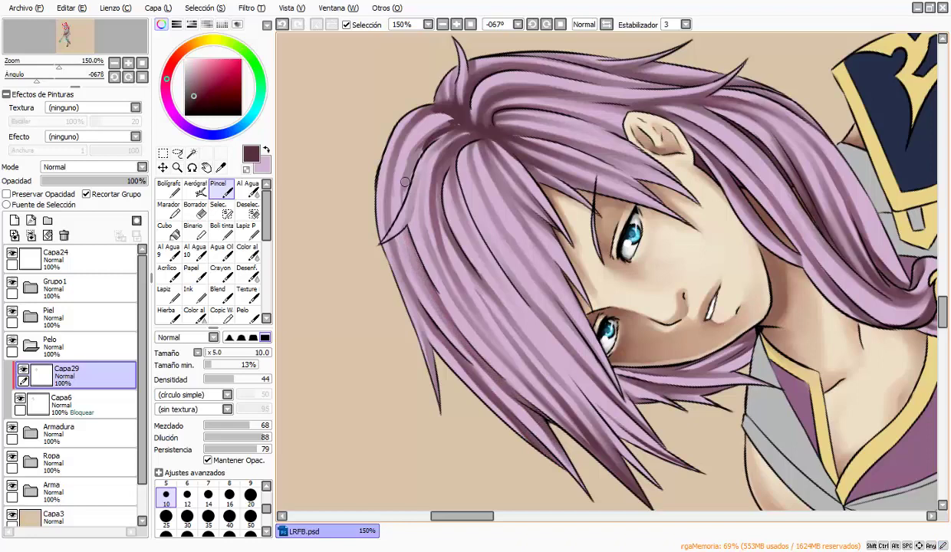
# Smooth the dark strands radiating from the parting across the top of the head.
pyautogui.moveTo(434, 124); pyautogui.dragTo(388, 189)
pyautogui.moveTo(420, 129); pyautogui.dragTo(391, 195)
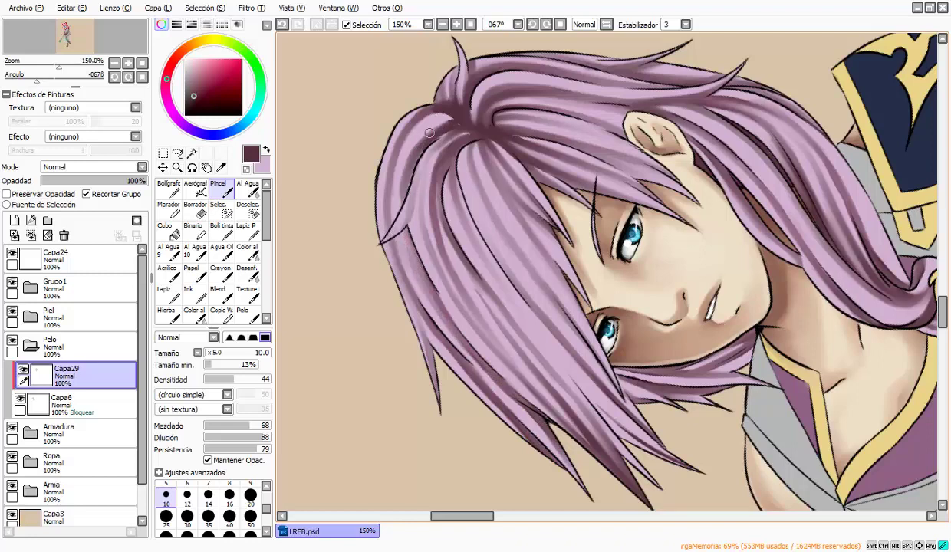
pyautogui.moveTo(435, 111); pyautogui.dragTo(400, 132)
pyautogui.moveTo(425, 111); pyautogui.dragTo(390, 150)
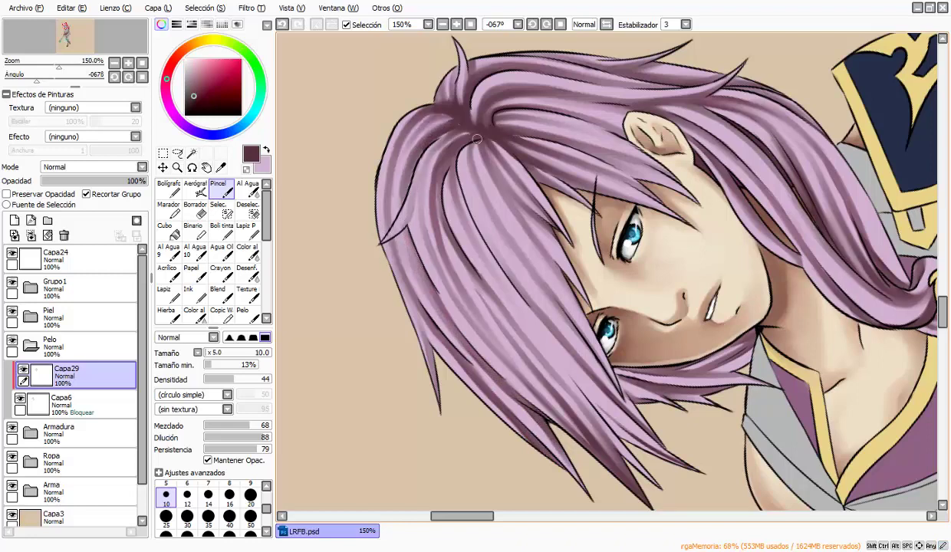
pyautogui.moveTo(463, 135)
pyautogui.mouseDown()
pyautogui.moveTo(408, 161)
pyautogui.moveTo(451, 269)
pyautogui.mouseUp()
# Set the Pincel brush to size 9 and density 62, and refine the fringe's outer strands using the transparent colour.
pyautogui.press('[')
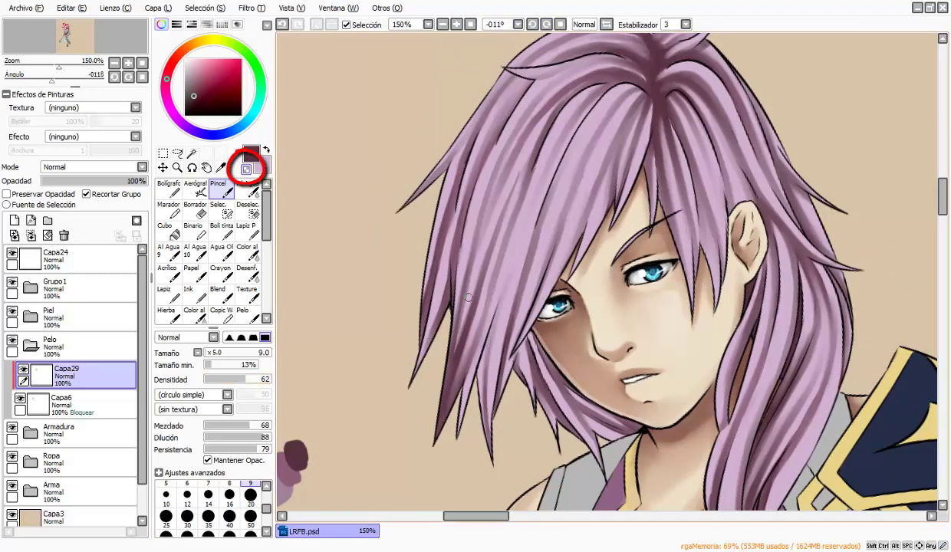
pyautogui.moveTo(468, 298); pyautogui.dragTo(451, 363)
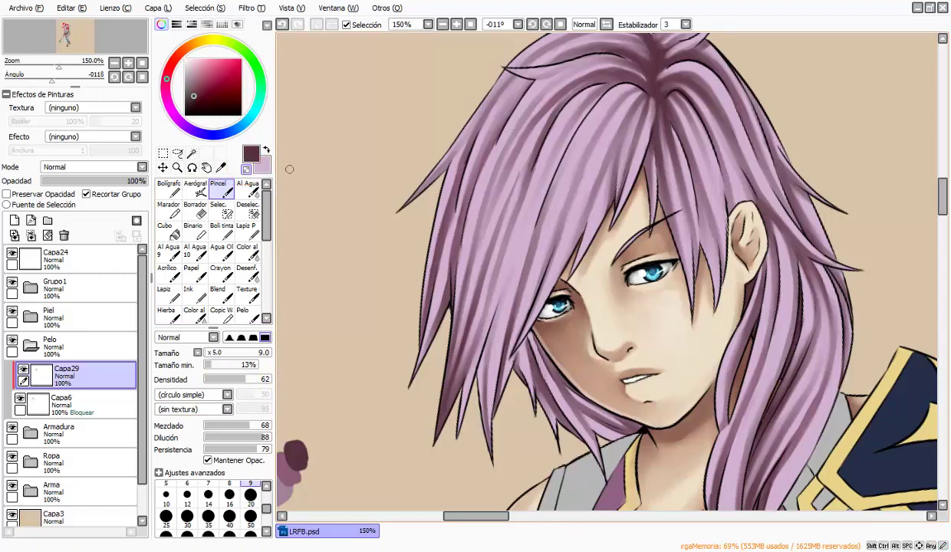
pyautogui.moveTo(654, 168)
pyautogui.mouseDown()
pyautogui.moveTo(709, 154)
pyautogui.moveTo(764, 155)
pyautogui.mouseUp()
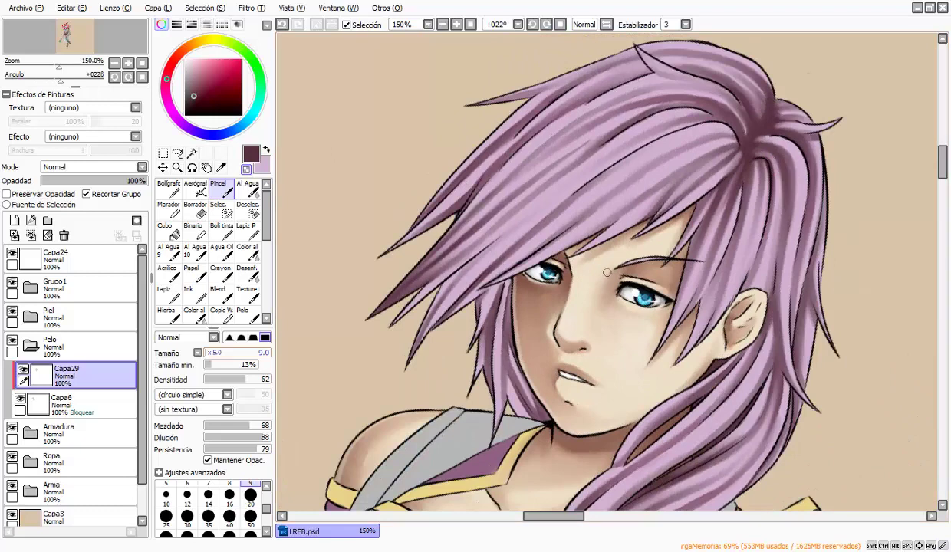
# Set the brush size to 12 and touch up the shading around the parting, ending on the maroon foreground colour.
pyautogui.press(']')
pyautogui.press(']')
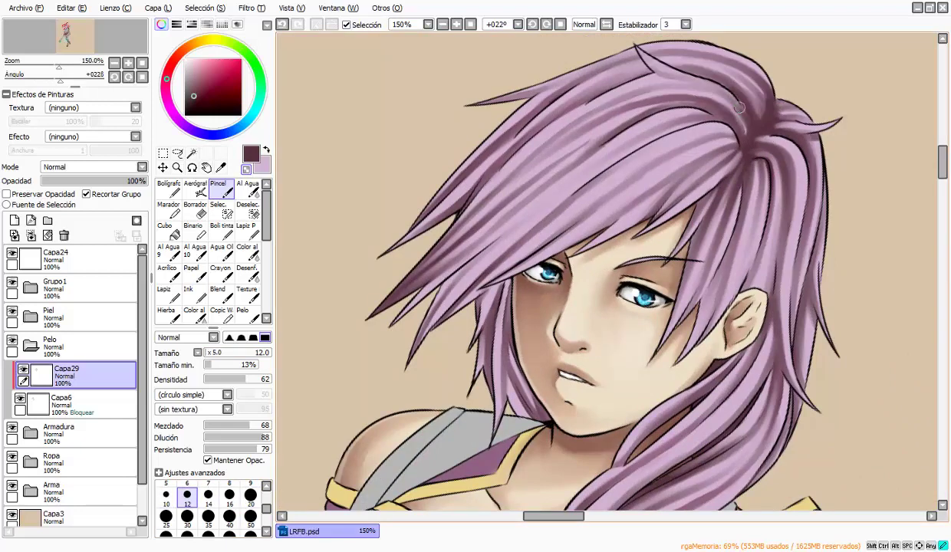
pyautogui.press('x')
pyautogui.press('x')
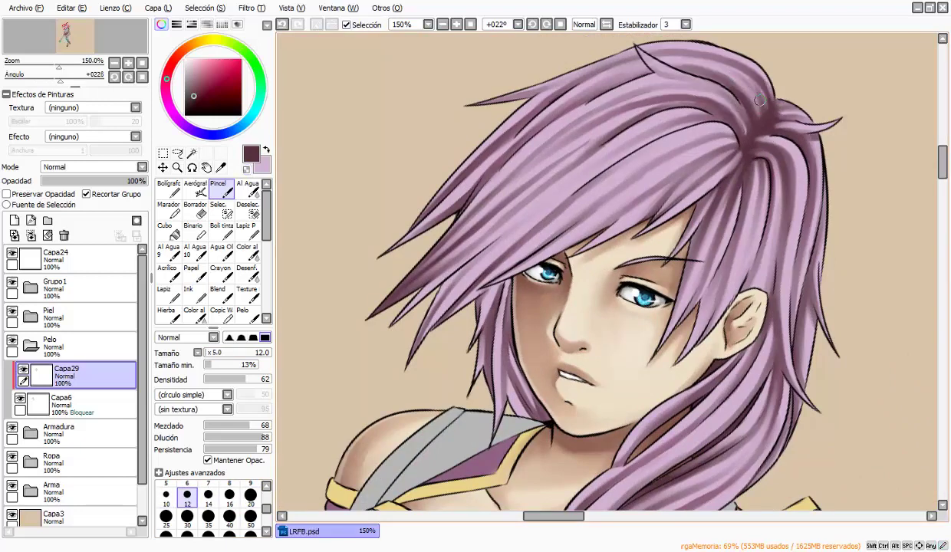
# Set the brush size to 10 and refine the shadow strands behind the ear and down the side lock.
pyautogui.scroll(-5, 814, 217)
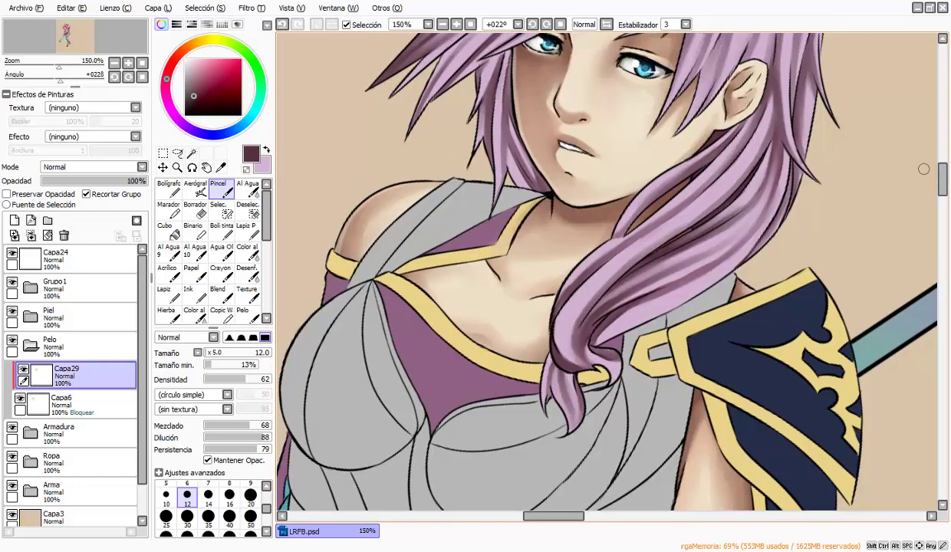
pyautogui.moveTo(814, 217); pyautogui.dragTo(628, 209)
pyautogui.press('[')
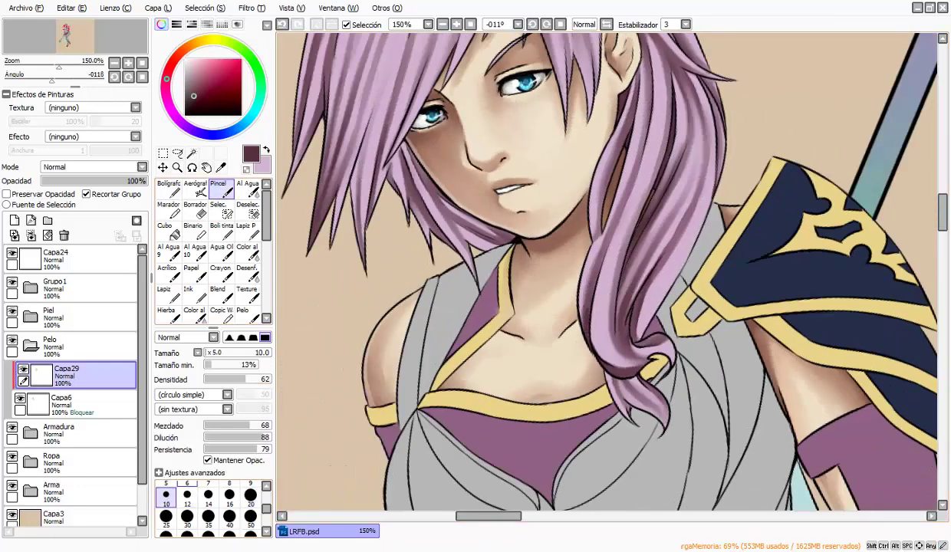
pyautogui.scroll(2, 690, 274)
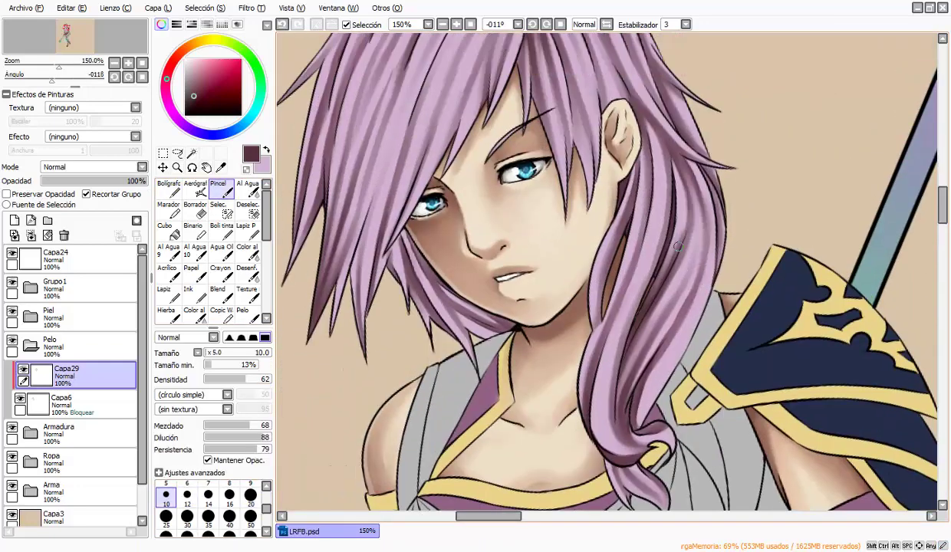
pyautogui.press('n')
pyautogui.moveTo(610, 89)
pyautogui.mouseDown()
pyautogui.moveTo(629, 175)
pyautogui.moveTo(690, 192)
pyautogui.mouseUp()
pyautogui.press('b')
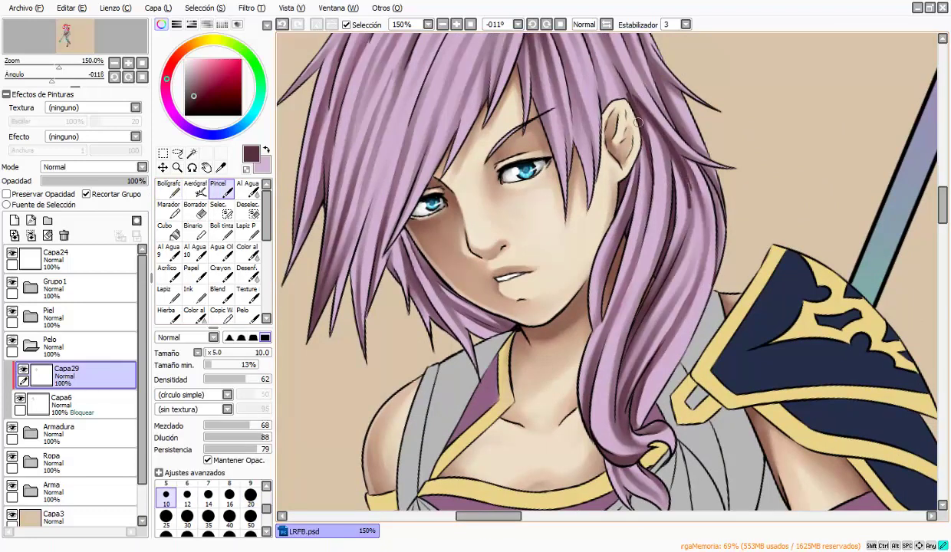
pyautogui.moveTo(594, 68)
pyautogui.mouseDown()
pyautogui.moveTo(623, 215)
pyautogui.moveTo(671, 151)
pyautogui.moveTo(686, 231)
pyautogui.moveTo(661, 157)
pyautogui.mouseUp()
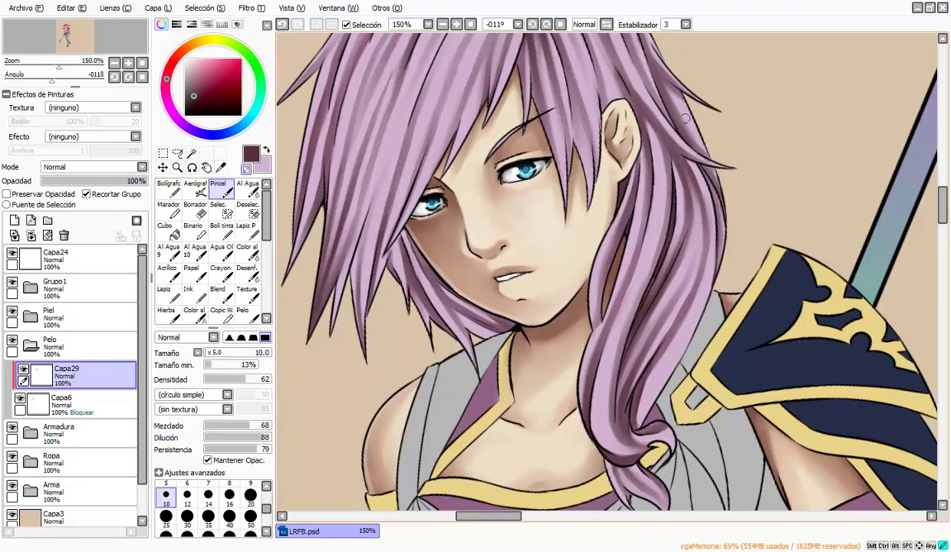
pyautogui.moveTo(623, 381); pyautogui.dragTo(616, 411)
pyautogui.moveTo(643, 339)
pyautogui.mouseDown()
pyautogui.moveTo(617, 402)
pyautogui.moveTo(655, 337)
pyautogui.mouseUp()
# Touch up the shading in the short locks hanging beneath the fringe beside the cheek.
pyautogui.press('Home')
pyautogui.press('n')
pyautogui.moveTo(399, 194)
pyautogui.mouseDown()
pyautogui.moveTo(439, 280)
pyautogui.moveTo(487, 300)
pyautogui.mouseUp()
pyautogui.press('b')
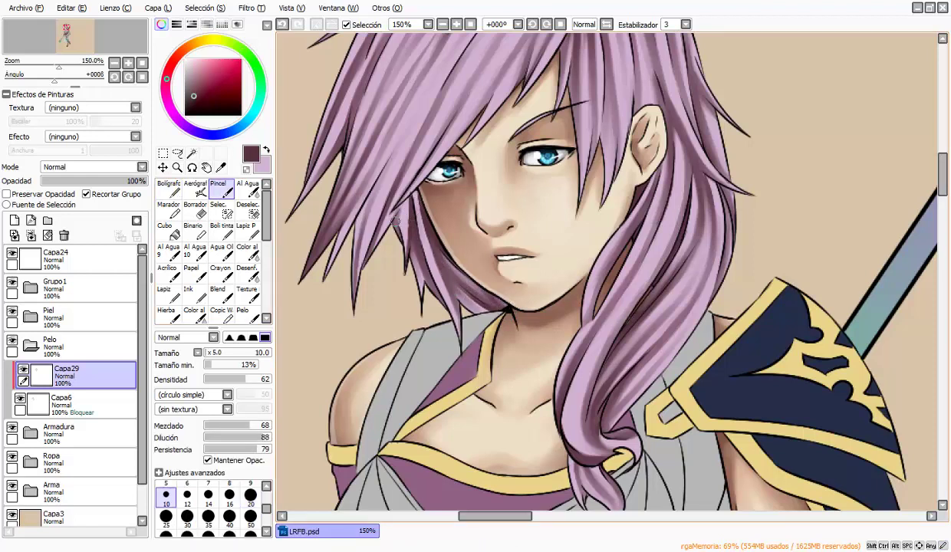
pyautogui.keyDown('ctrl'); pyautogui.keyDown('alt'); pyautogui.click(433, 159); pyautogui.keyUp('alt'); pyautogui.keyUp('ctrl')
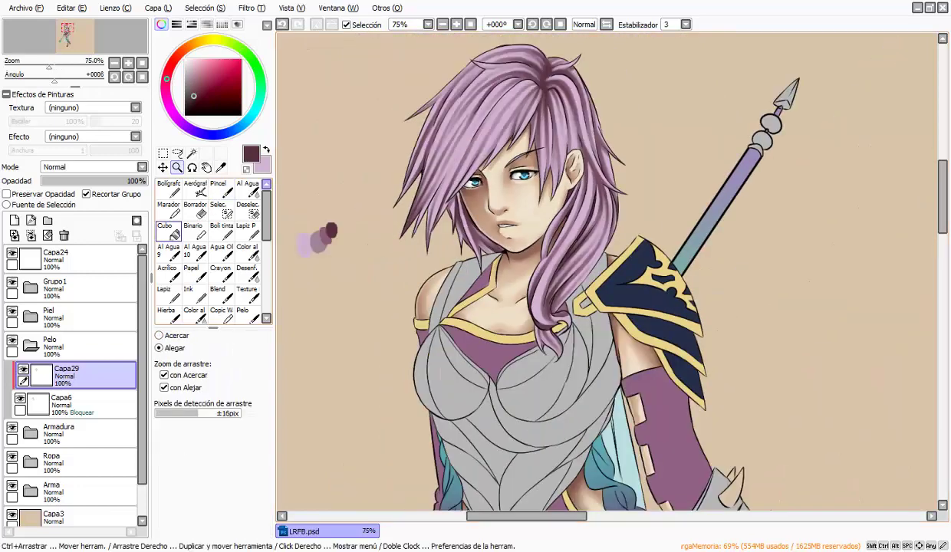
# Refine the maroon shadow strands in the upper fringe with the Pincel brush at size 10.
pyautogui.keyDown('ctrl'); pyautogui.click(323, 233); pyautogui.keyUp('ctrl')
pyautogui.moveTo(484, 85)
pyautogui.mouseDown()
pyautogui.moveTo(814, 196)
pyautogui.moveTo(829, 267)
pyautogui.mouseUp()
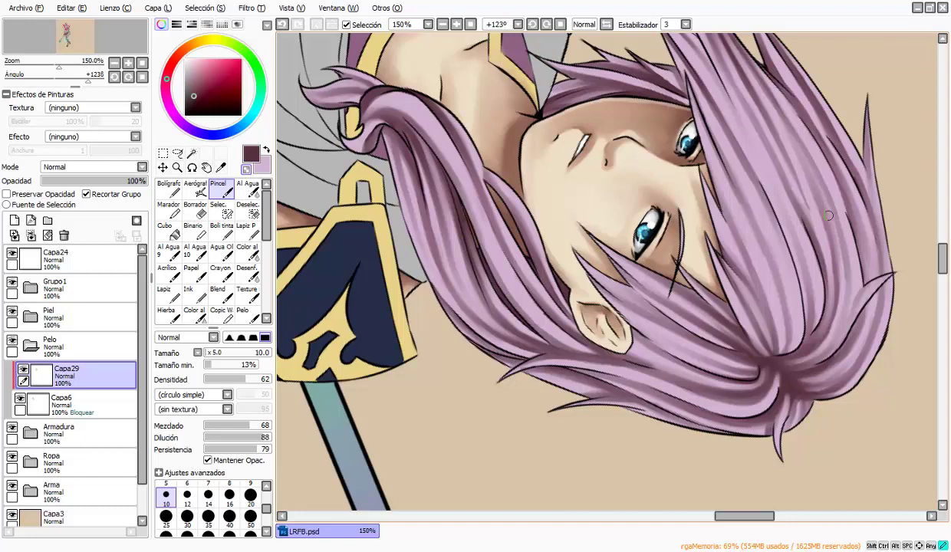
pyautogui.press('Delete')
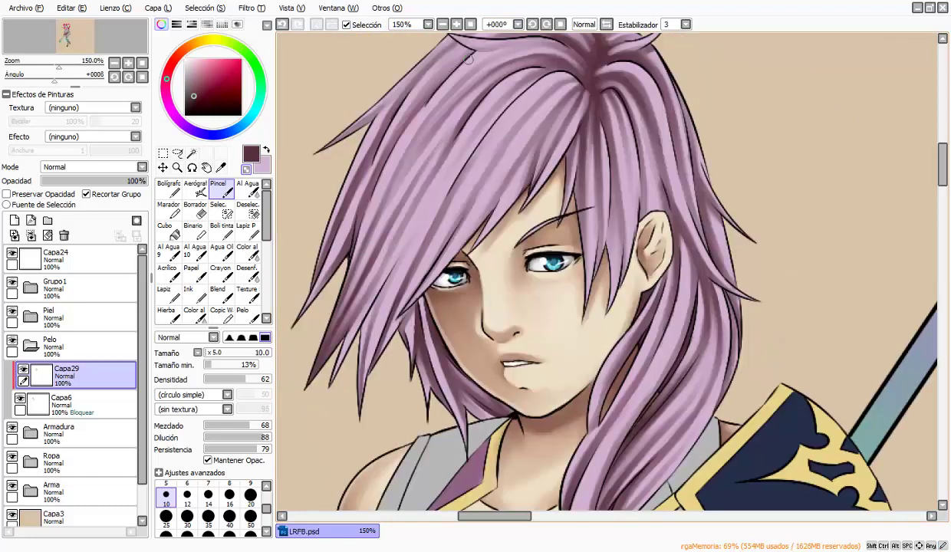
pyautogui.moveTo(463, 99); pyautogui.dragTo(418, 155)
pyautogui.scroll(1, 701, 212)
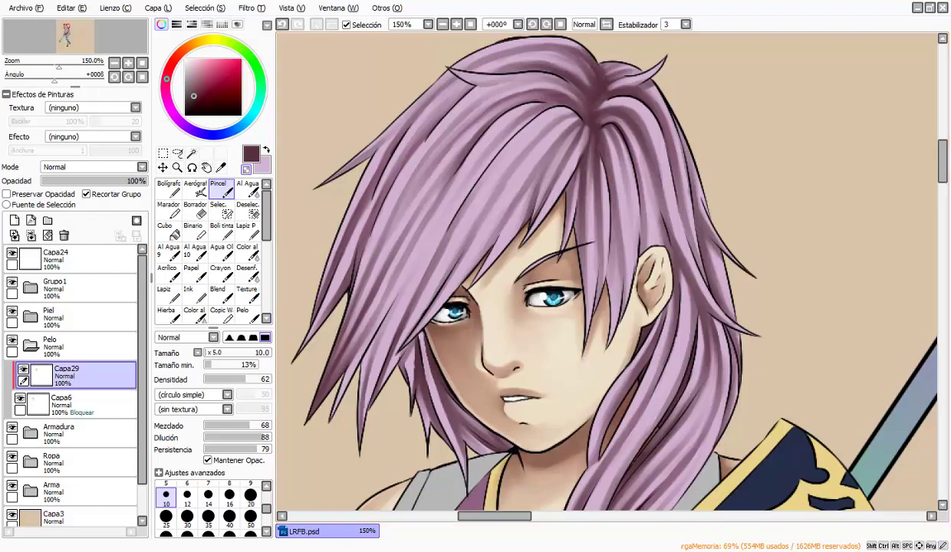
# Duplicate layer Capa29 and set the copy to Multiplicar mode at 36% opacity.
pyautogui.click(158, 8)
pyautogui.click(184, 73)
pyautogui.click(92, 167)
pyautogui.click(69, 175)
pyautogui.moveTo(138, 181); pyautogui.dragTo(79, 181)
pyautogui.click(177, 167)
pyautogui.click(467, 282)
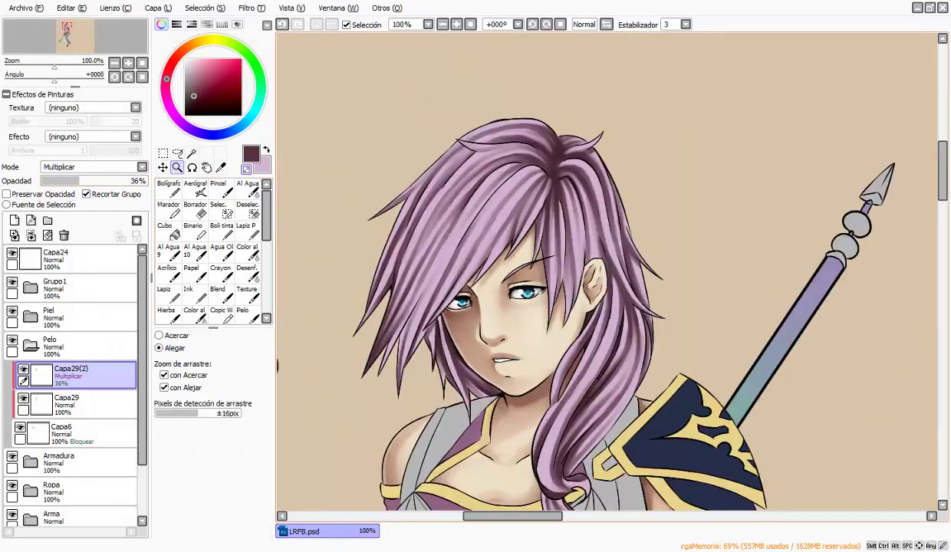
# Soften the duplicated hair shading with the Desenf. brush at size 100 and density 100.
pyautogui.click(460, 253)
pyautogui.click(460, 253)
pyautogui.click(246, 271)
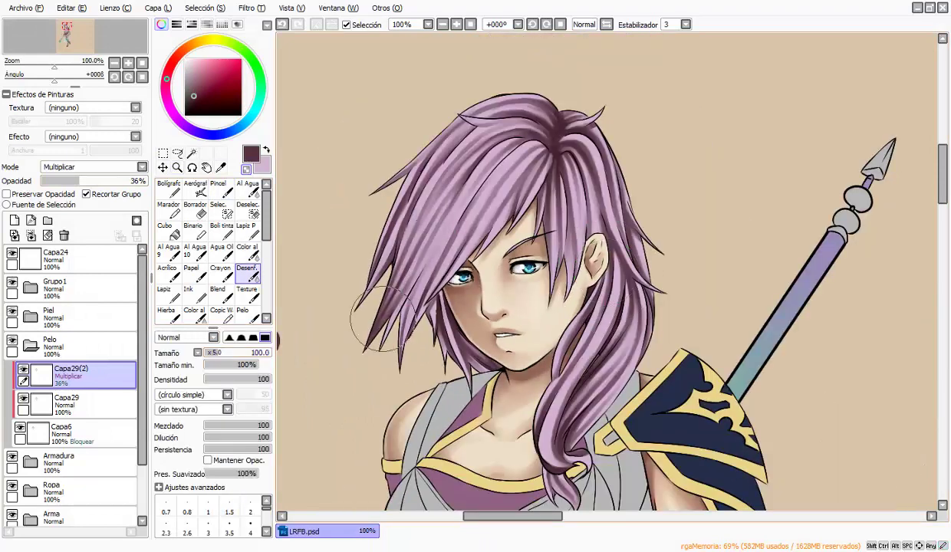
pyautogui.scroll(-2, 429, 230)
pyautogui.scroll(1, 495, 126)
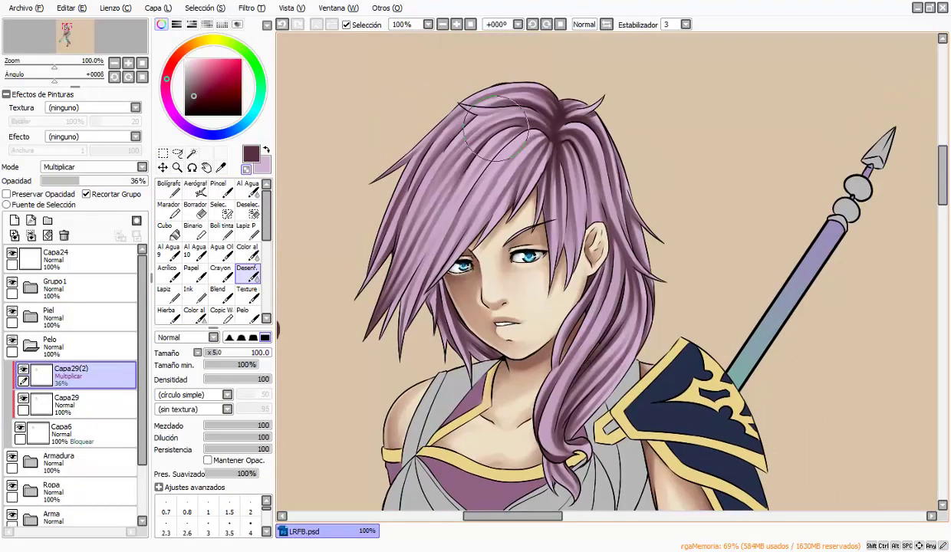
# Airbrush pale mauve over the hair at size 110 on a new Multiplicar layer, and soften it with the Desenf. brush at size 90.
pyautogui.click(14, 220)
pyautogui.click(92, 167)
pyautogui.click(84, 180)
pyautogui.press('x')
pyautogui.click(195, 188)
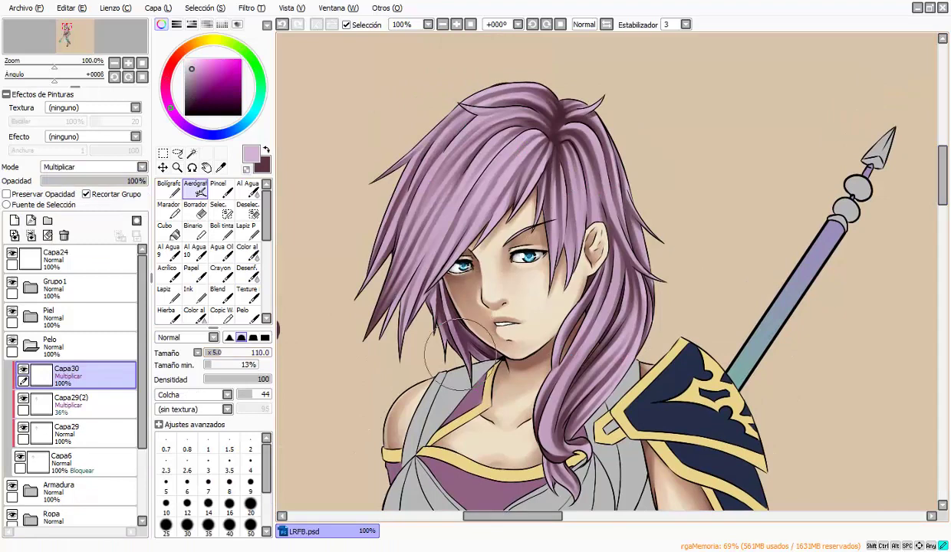
pyautogui.scroll(-2, 872, 228)
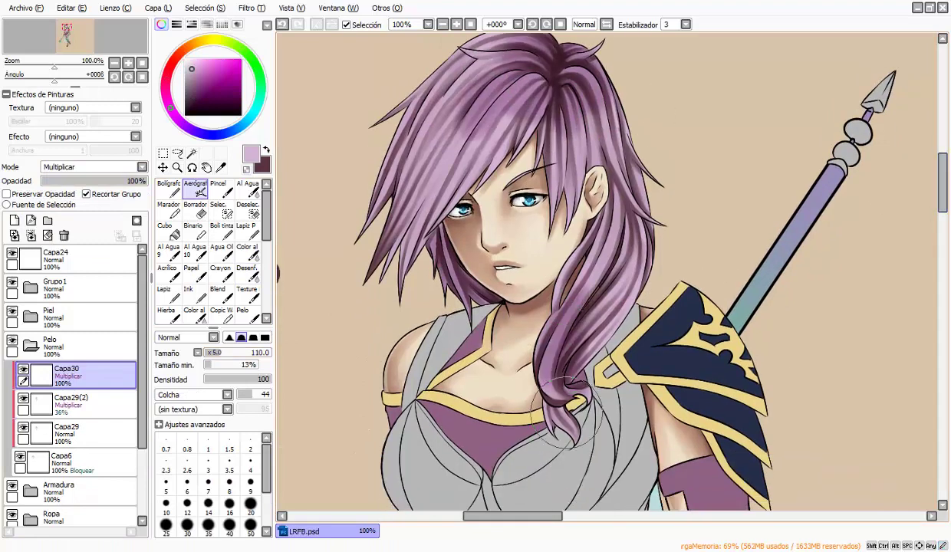
pyautogui.click(247, 273)
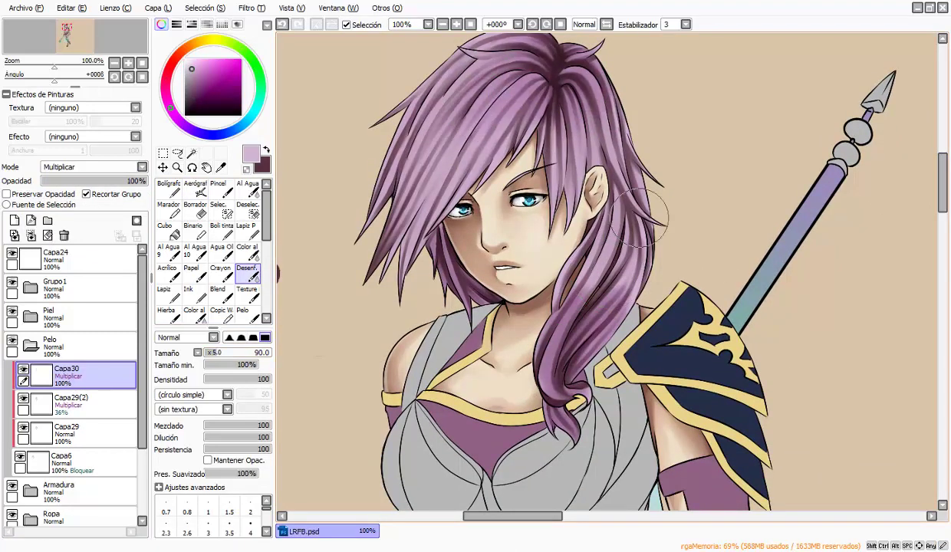
# Clean up the skin around the side lock on Capa5 in the Piel folder with the Borrador at size 7.
pyautogui.click(55, 311)
pyautogui.click(31, 316)
pyautogui.click(65, 346)
pyautogui.click(195, 209)
pyautogui.scroll(3, 476, 268)
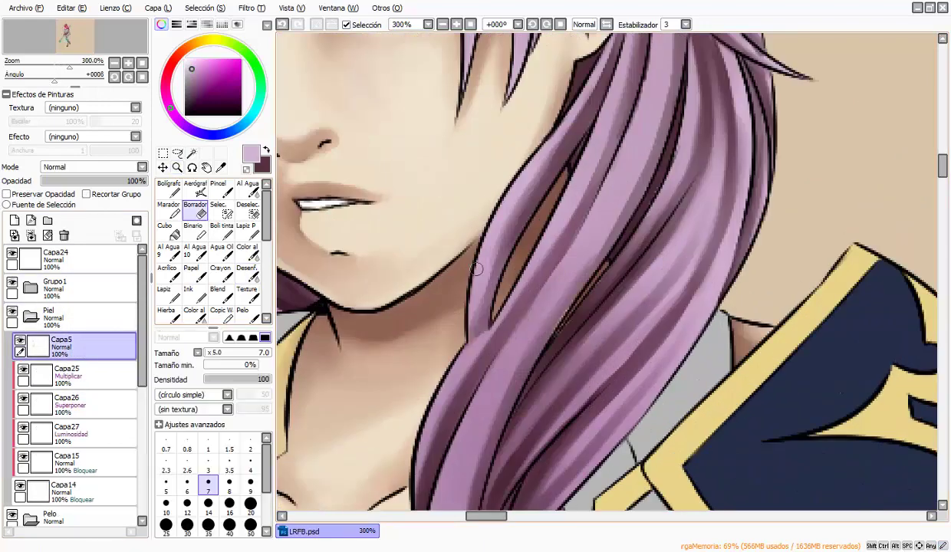
pyautogui.keyDown('ctrl'); pyautogui.keyDown('alt'); pyautogui.click(338, 383); pyautogui.keyUp('alt'); pyautogui.keyUp('ctrl')
pyautogui.keyDown('ctrl'); pyautogui.keyDown('alt'); pyautogui.click(337, 384); pyautogui.keyUp('alt'); pyautogui.keyUp('ctrl')
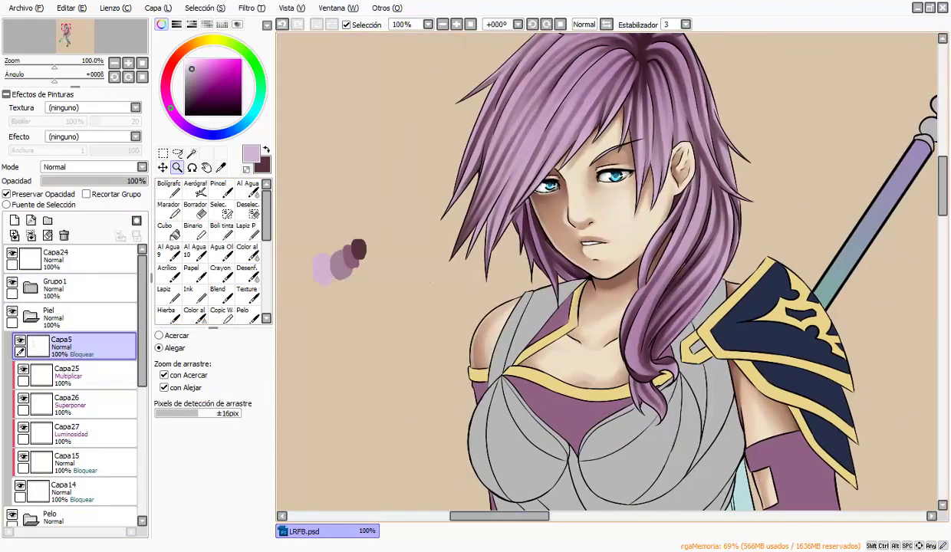
pyautogui.keyDown('ctrl'); pyautogui.keyDown('alt'); pyautogui.click(283, 387); pyautogui.keyUp('alt'); pyautogui.keyUp('ctrl')
# Add a clipped layer above Capa30 in the Pelo folder, and try a white highlight stroke across the fringe in Luminosidad mode.
pyautogui.click(159, 336)
pyautogui.click(537, 291)
pyautogui.click(536, 291)
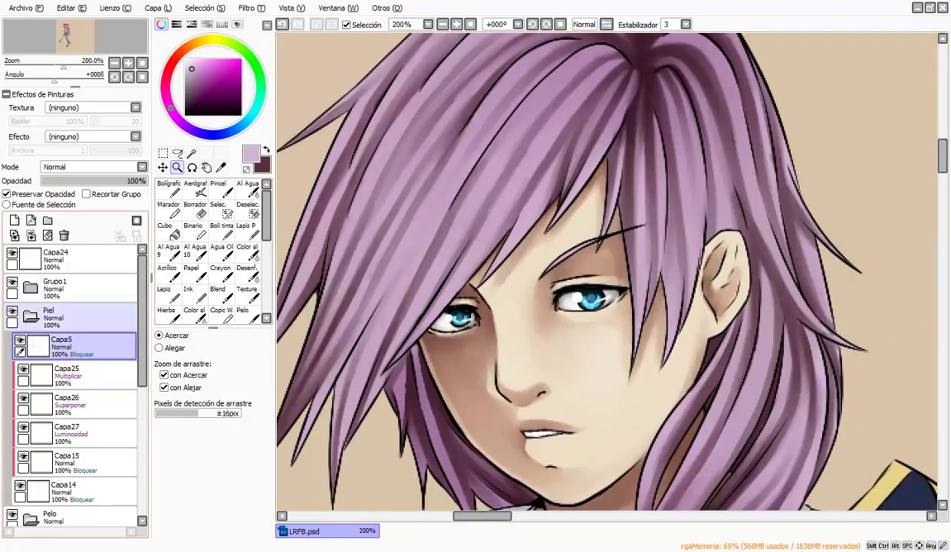
pyautogui.click(31, 317)
pyautogui.click(30, 345)
pyautogui.click(66, 376)
pyautogui.scroll(-3, 92, 166)
pyautogui.press('alt')
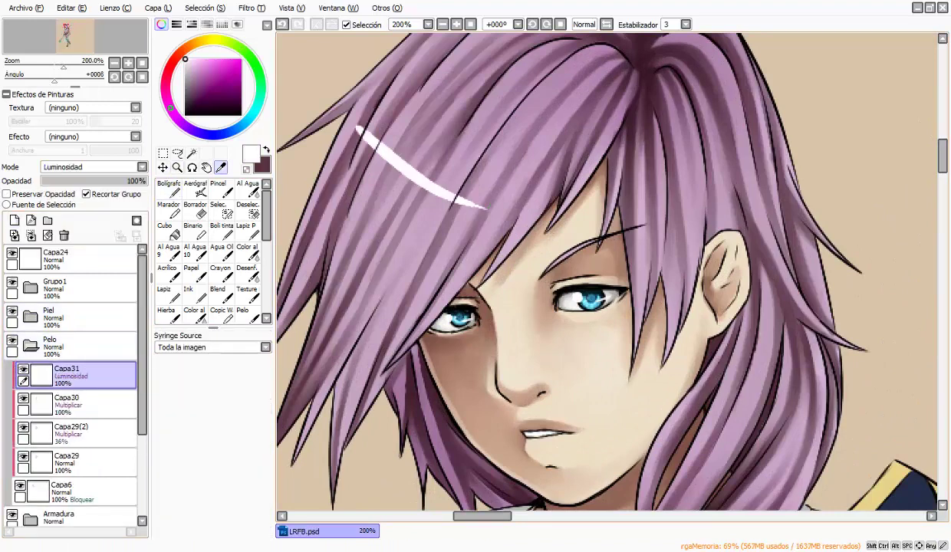
pyautogui.hotkey('ctrl', 'z')
pyautogui.hotkey('ctrl', 'z')
# Draw fine white highlight strands across the fringe with the Bolígrafo at size 1 and the stabilizer at S-3.
pyautogui.click(169, 188)
pyautogui.click(685, 24)
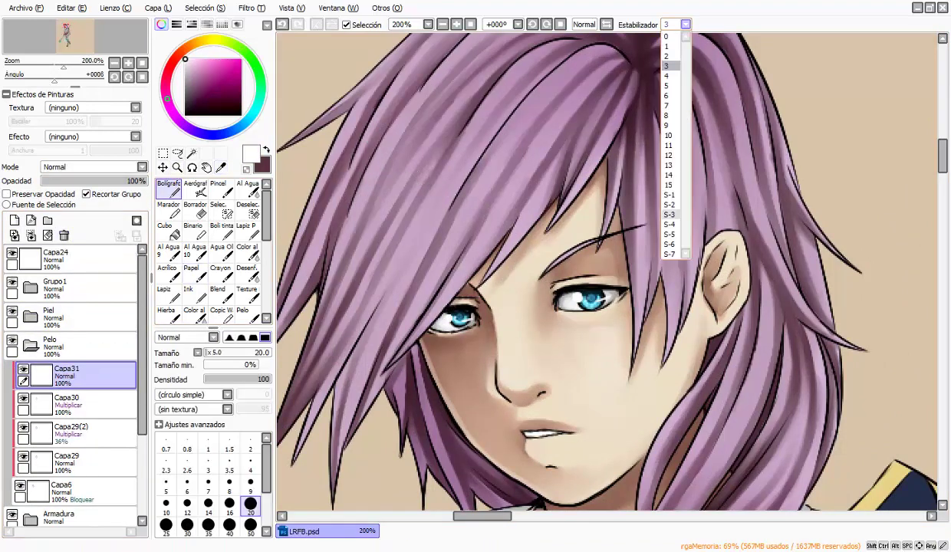
pyautogui.click(655, 221)
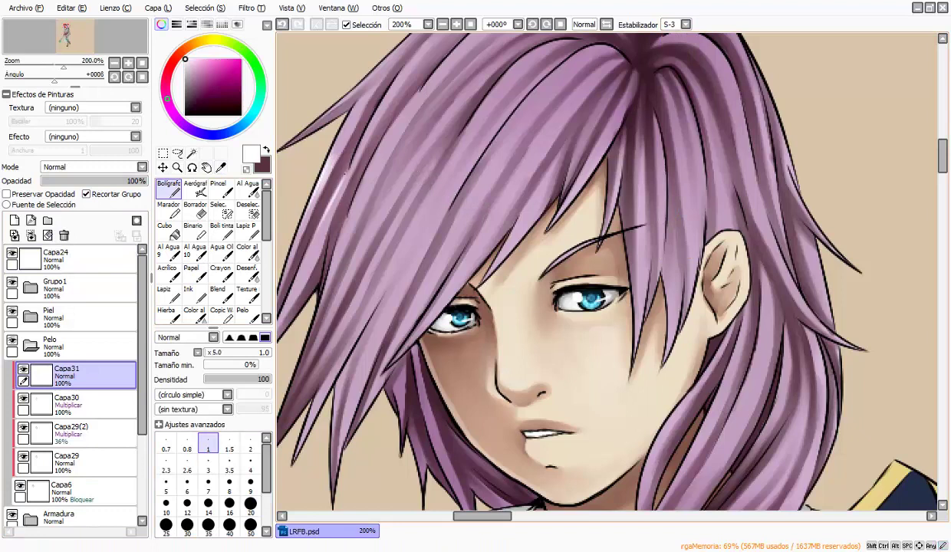
pyautogui.moveTo(345, 173)
pyautogui.mouseDown()
pyautogui.moveTo(321, 219)
pyautogui.moveTo(337, 244)
pyautogui.mouseUp()
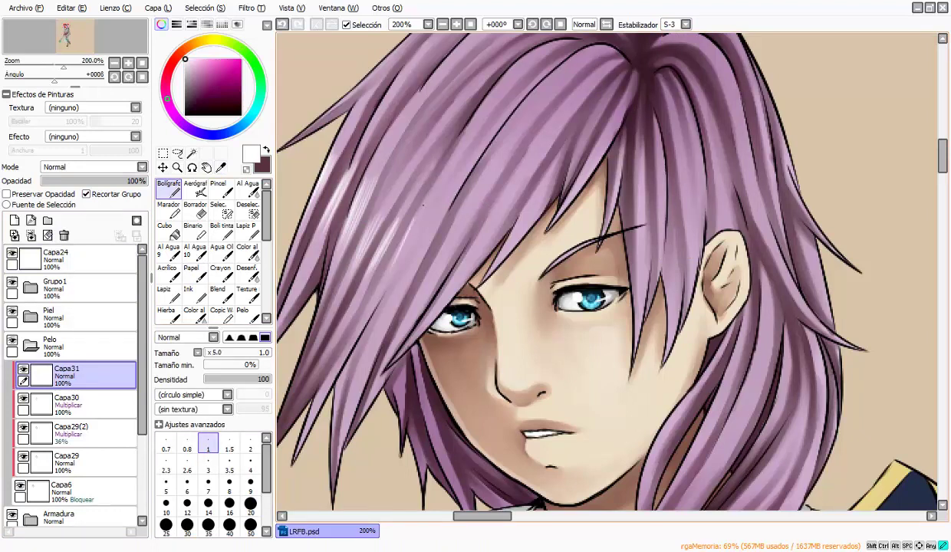
pyautogui.moveTo(423, 204)
pyautogui.mouseDown()
pyautogui.moveTo(415, 232)
pyautogui.moveTo(385, 273)
pyautogui.mouseUp()
pyautogui.moveTo(426, 205)
pyautogui.mouseDown()
pyautogui.moveTo(400, 265)
pyautogui.moveTo(384, 273)
pyautogui.mouseUp()
pyautogui.moveTo(451, 215); pyautogui.dragTo(415, 274)
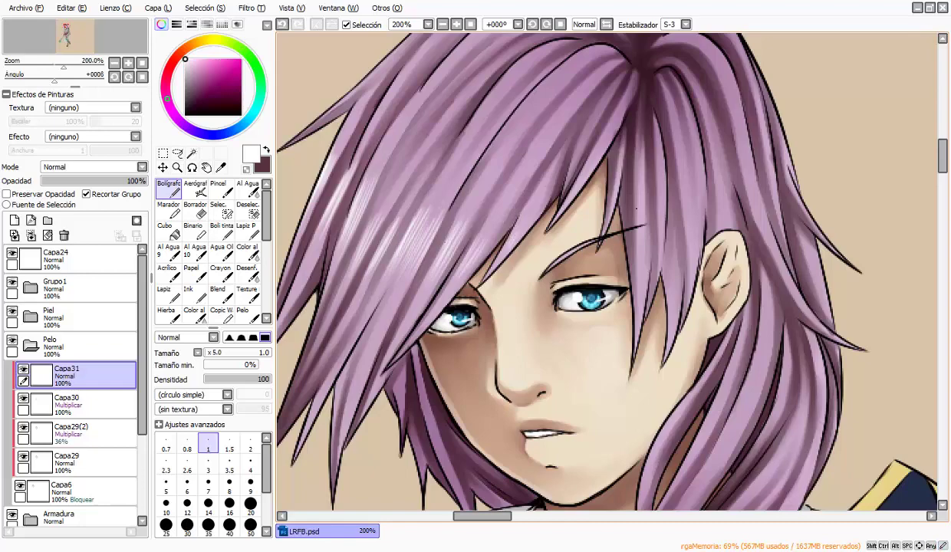
# Draw fine white highlights on the short locks beside the ear and down the long side lock.
pyautogui.moveTo(683, 198); pyautogui.dragTo(673, 259)
pyautogui.moveTo(671, 192); pyautogui.dragTo(661, 256)
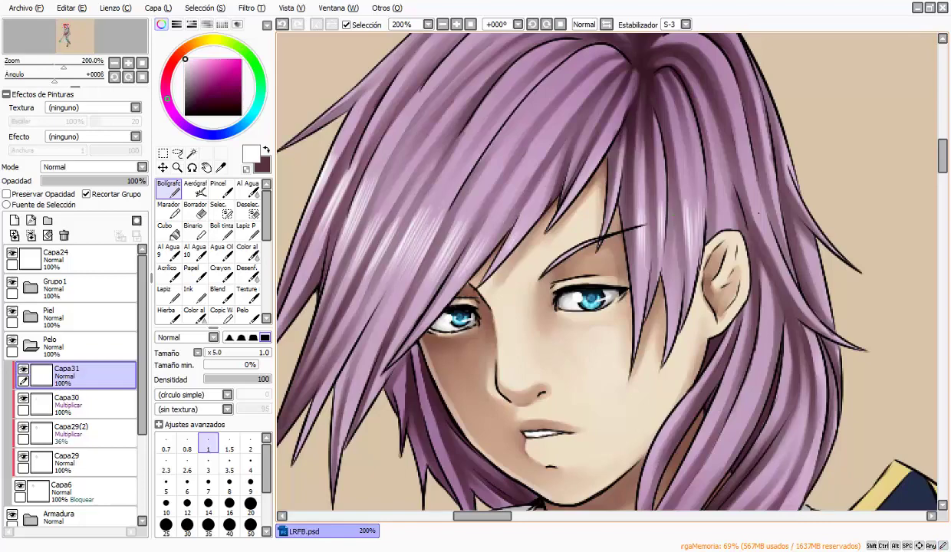
pyautogui.scroll(2, 605, 271)
pyautogui.scroll(-5, 606, 271)
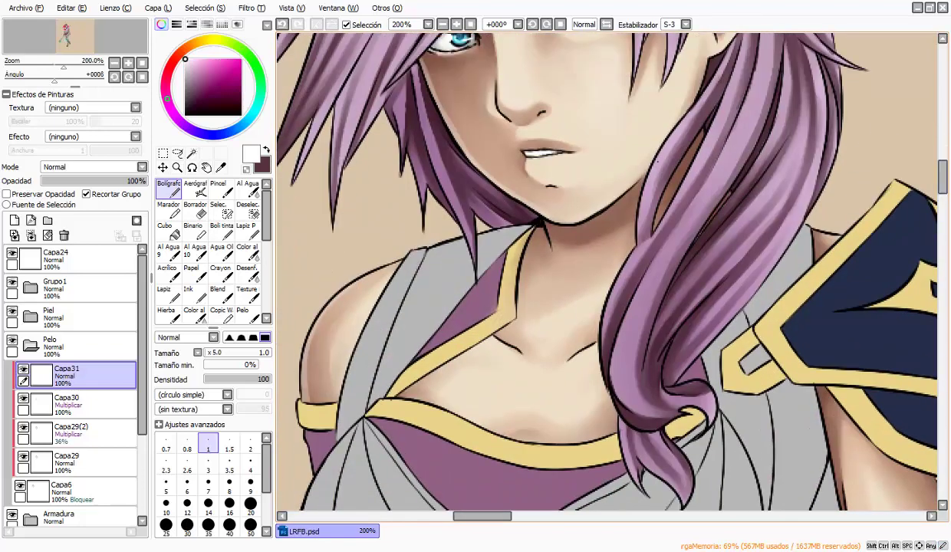
pyautogui.moveTo(735, 131); pyautogui.dragTo(708, 184)
pyautogui.moveTo(742, 133); pyautogui.dragTo(718, 190)
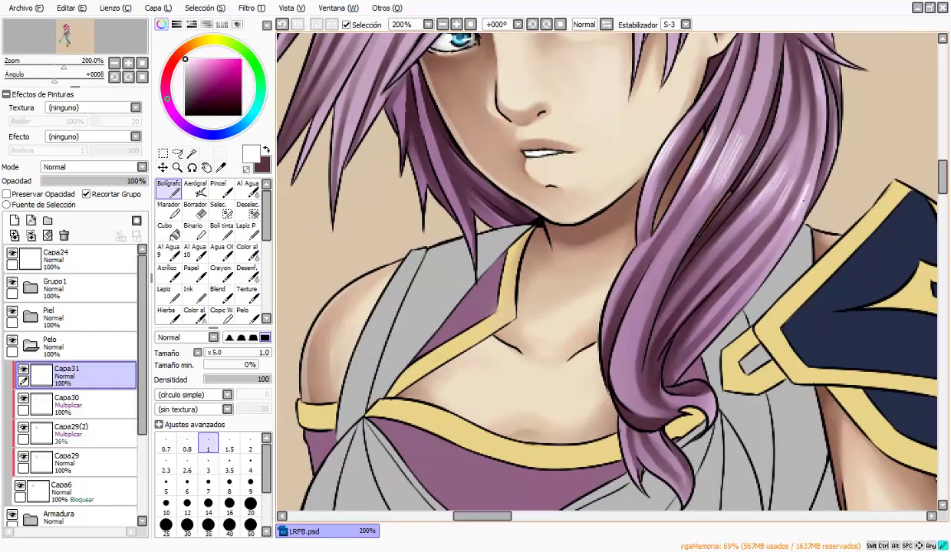
pyautogui.moveTo(804, 194); pyautogui.dragTo(782, 231)
# Add fine white highlight strands around the crown on both sides of the parting.
pyautogui.scroll(5, 606, 271)
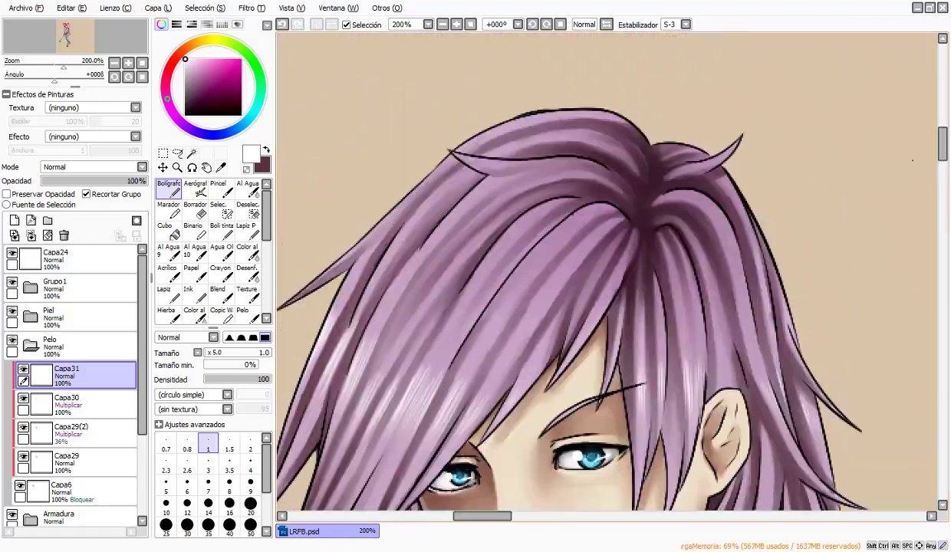
pyautogui.click(586, 253)
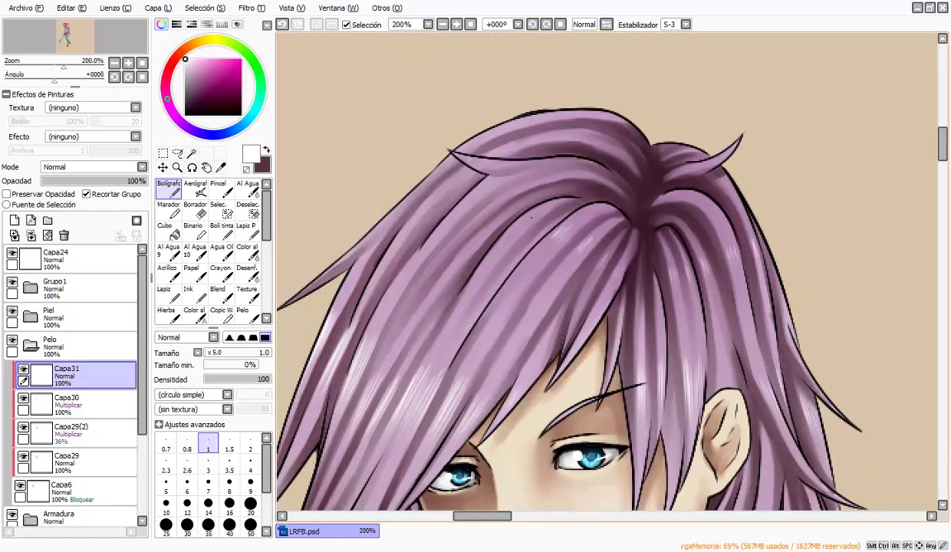
pyautogui.scroll(-5, 605, 271)
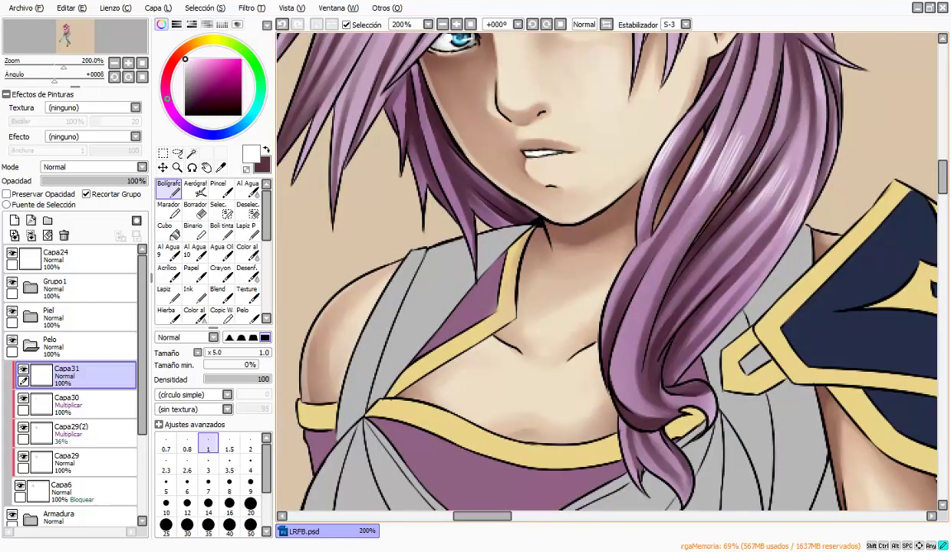
# Soften the white hair highlights with the Desenf. brush at size 20 and density 70.
pyautogui.hotkey('ctrl', 'alt', 'space')
pyautogui.click(644, 441)
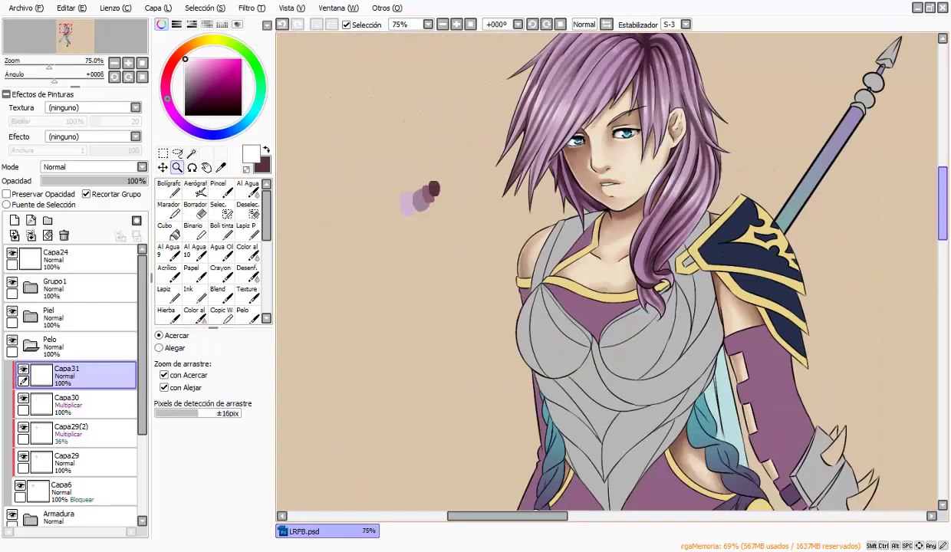
pyautogui.click(611, 114)
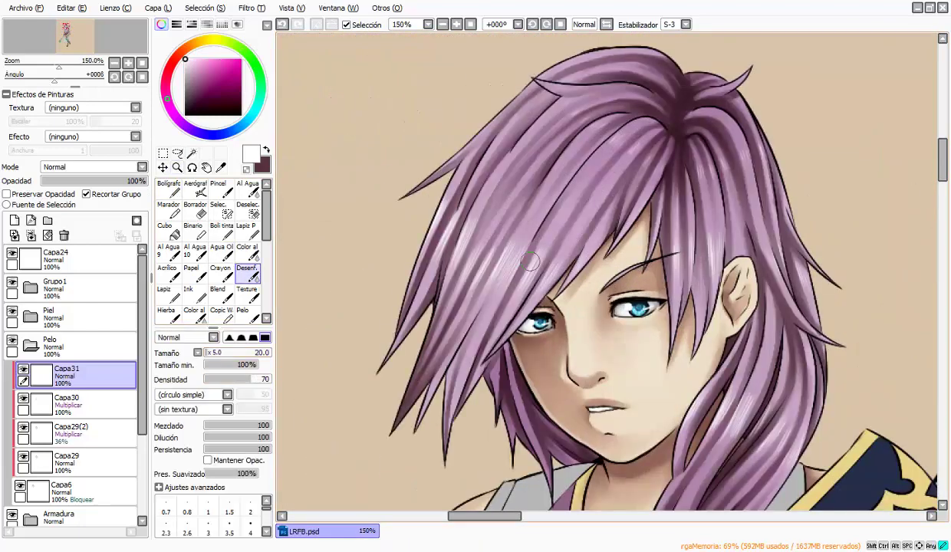
pyautogui.click(92, 166)
pyautogui.click(84, 212)
pyautogui.scroll(-3, 610, 99)
# Add a clipped layer above the highlights and set its blending mode to Superponer.
pyautogui.click(13, 220)
pyautogui.click(92, 166)
pyautogui.click(84, 212)
pyautogui.hotkey('ctrl', 'alt', 'space')
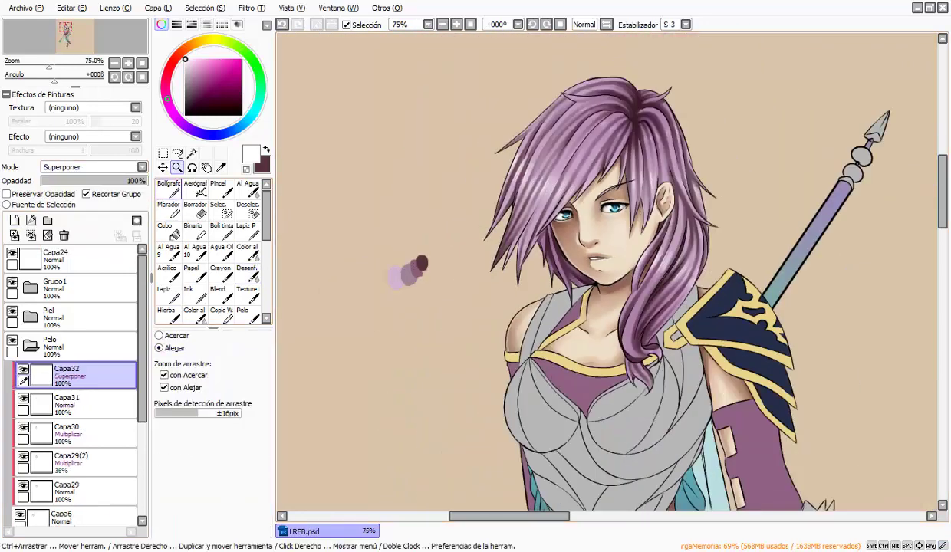
# Tint the side lock, the hair behind the cheek and the outer fringe pale blue with the Bolígrafo at size 140.
pyautogui.click(234, 129)
pyautogui.click(188, 62)
pyautogui.moveTo(652, 230); pyautogui.dragTo(661, 295)
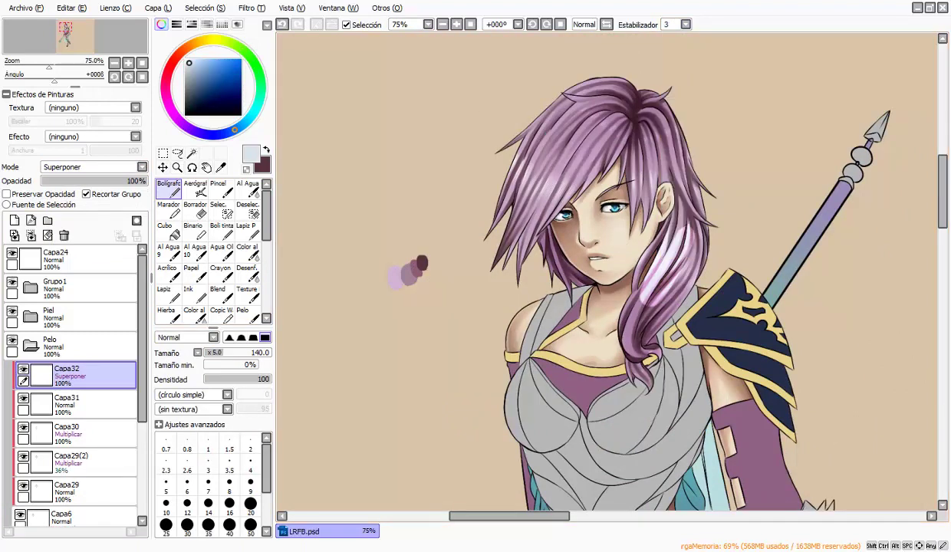
pyautogui.moveTo(652, 222); pyautogui.dragTo(659, 306)
pyautogui.moveTo(614, 230); pyautogui.dragTo(537, 276)
pyautogui.moveTo(537, 122)
pyautogui.mouseDown()
pyautogui.moveTo(514, 184)
pyautogui.moveTo(529, 245)
pyautogui.mouseUp()
# Paint dusty pink tints over the fringe tips, the crown and the hair around the ear at size 140.
pyautogui.click(170, 67)
pyautogui.click(198, 71)
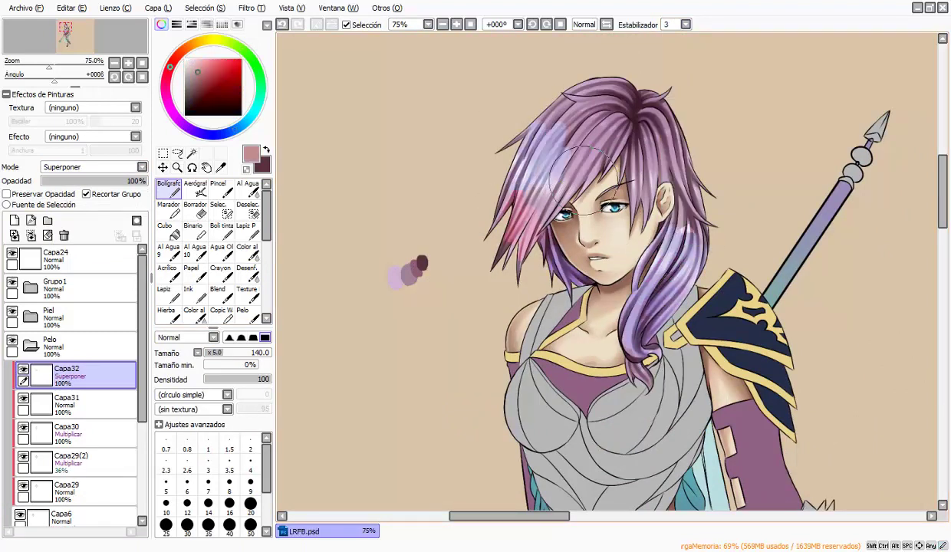
pyautogui.moveTo(580, 165); pyautogui.dragTo(640, 181)
# Blend the hair tints with the Desenf. brush at size 90 and density 89, and set the layer's opacity to 70%.
pyautogui.click(247, 272)
pyautogui.moveTo(536, 180)
pyautogui.mouseDown()
pyautogui.moveTo(499, 176)
pyautogui.moveTo(521, 243)
pyautogui.mouseUp()
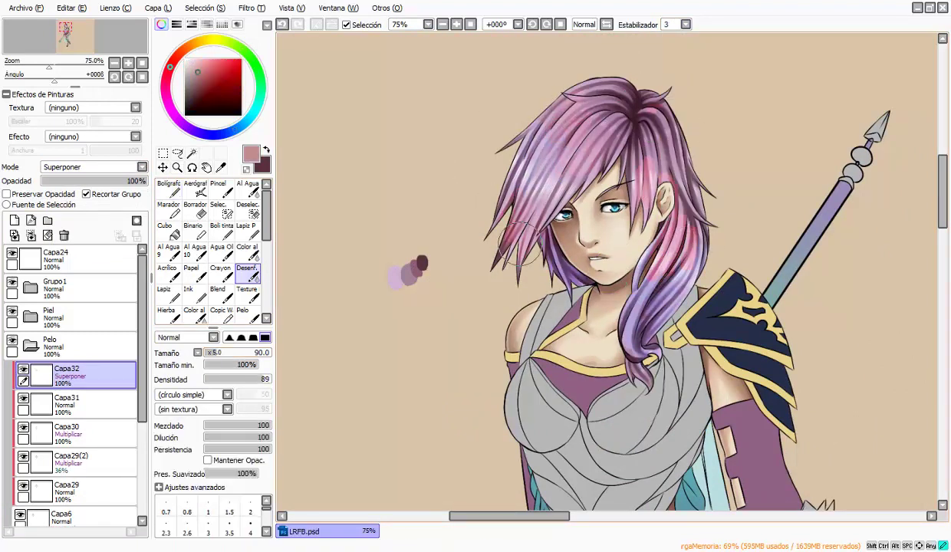
pyautogui.moveTo(609, 113); pyautogui.dragTo(679, 184)
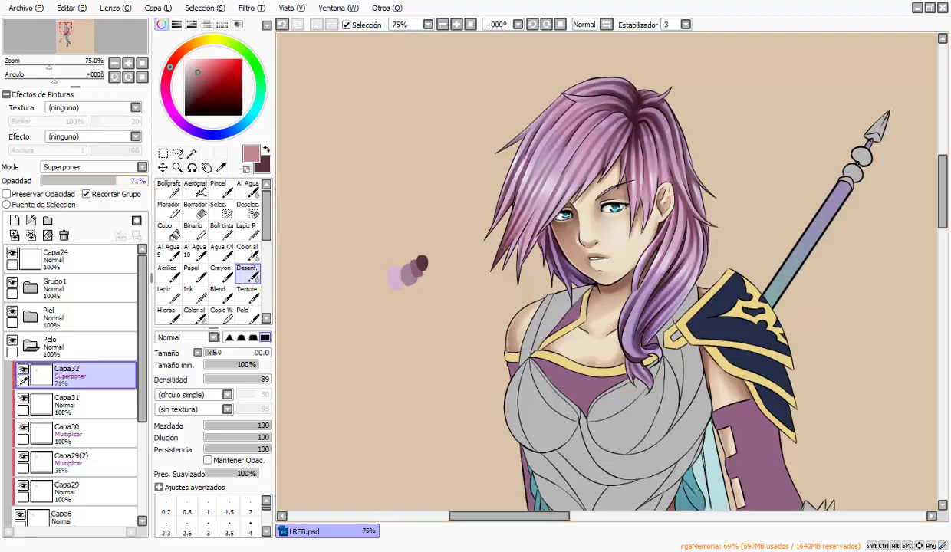
pyautogui.click(114, 180)
# Create a new layer above Capa28 in the Grupo1 folder.
pyautogui.click(30, 344)
pyautogui.click(30, 287)
pyautogui.click(77, 315)
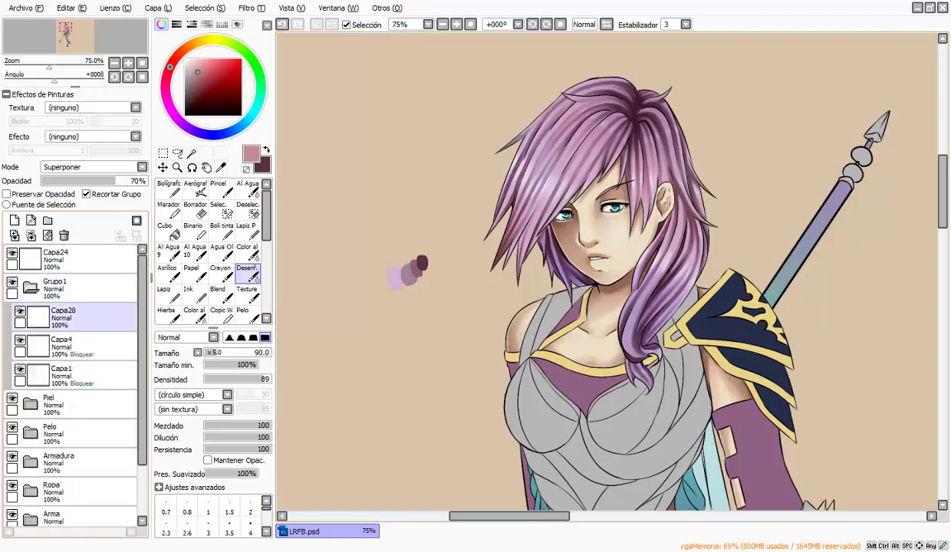
pyautogui.hotkey('ctrl', 'shift', 'n')
# Draw fine stray strands along the outer fringe tips with the Bolígrafo at size 5 and stabilizer S-3, using colours sampled from the hair.
pyautogui.keyDown('ctrl'); pyautogui.click(578, 169); pyautogui.keyUp('ctrl')
pyautogui.keyDown('ctrl'); pyautogui.click(578, 169); pyautogui.keyUp('ctrl')
pyautogui.keyDown('alt'); pyautogui.click(361, 230); pyautogui.keyUp('alt')
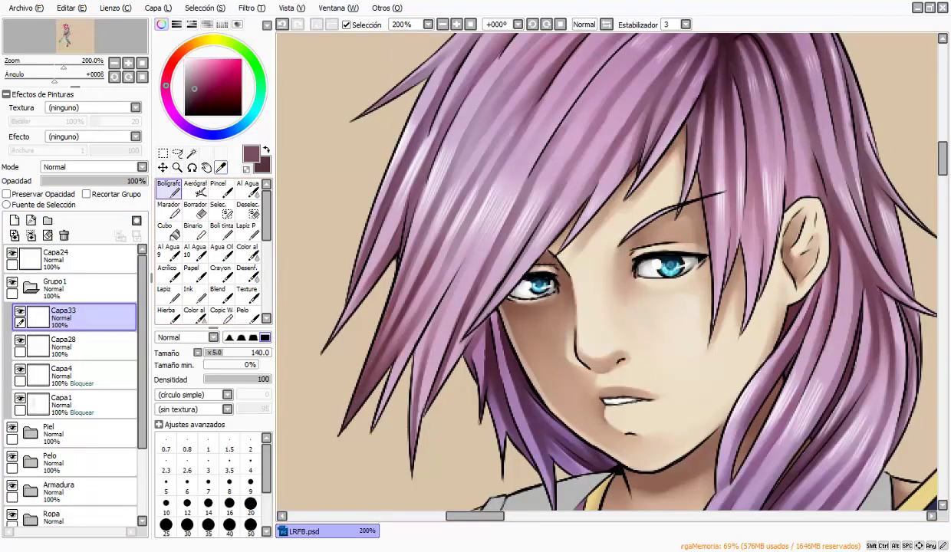
pyautogui.click(220, 167)
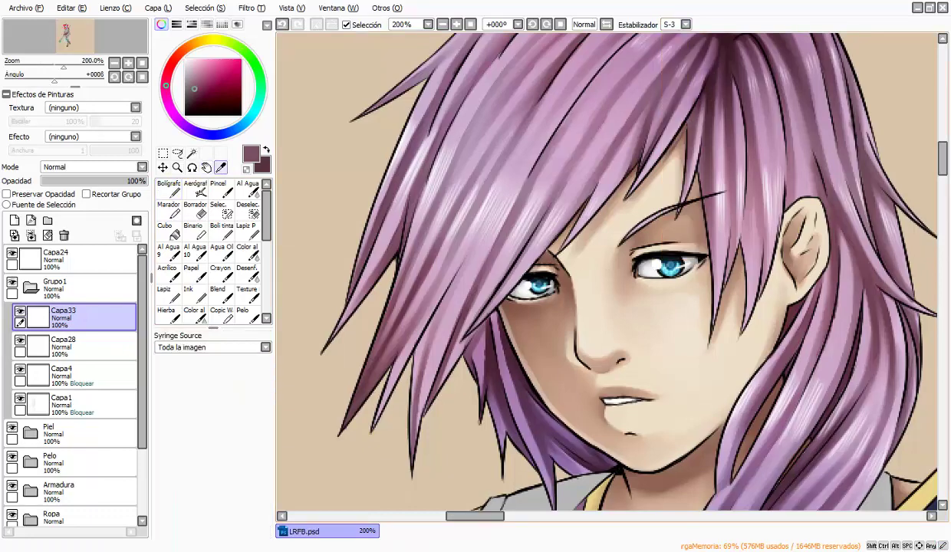
pyautogui.press('n')
pyautogui.keyDown('alt'); pyautogui.click(339, 294); pyautogui.keyUp('alt')
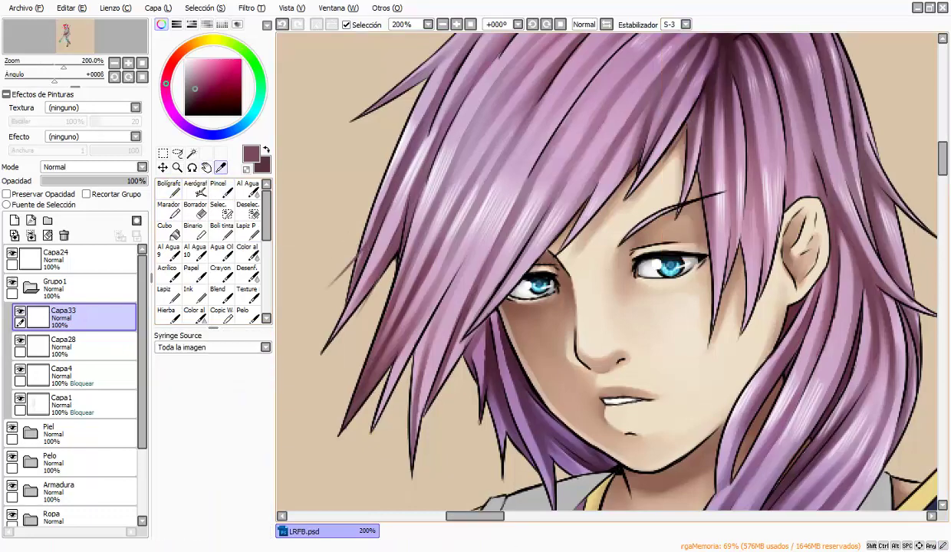
pyautogui.keyDown('alt'); pyautogui.click(414, 376); pyautogui.keyUp('alt')
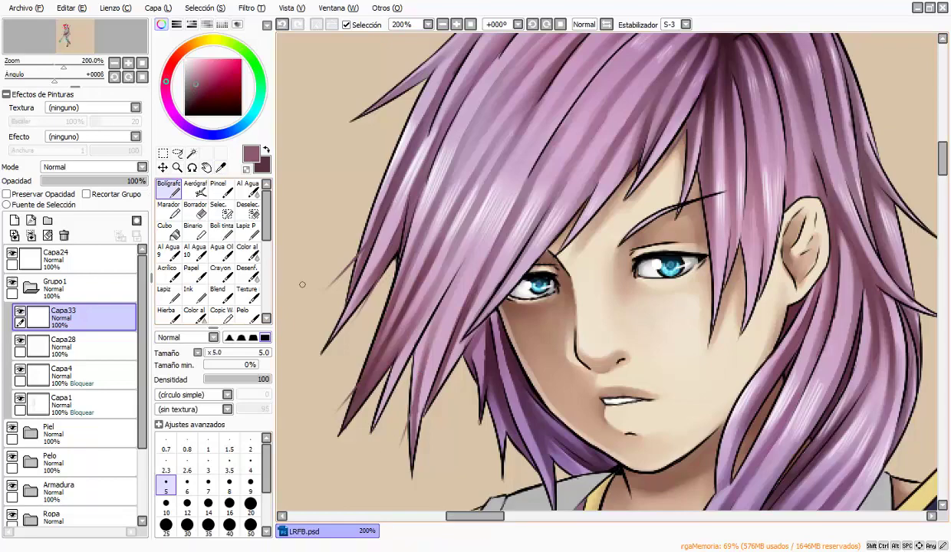
# Draw thin stray strands along the outer edge of the hair behind the ear at size 5 in a sampled mauve.
pyautogui.keyDown('alt'); pyautogui.click(709, 278); pyautogui.keyUp('alt')
pyautogui.moveTo(726, 364); pyautogui.dragTo(490, 276)
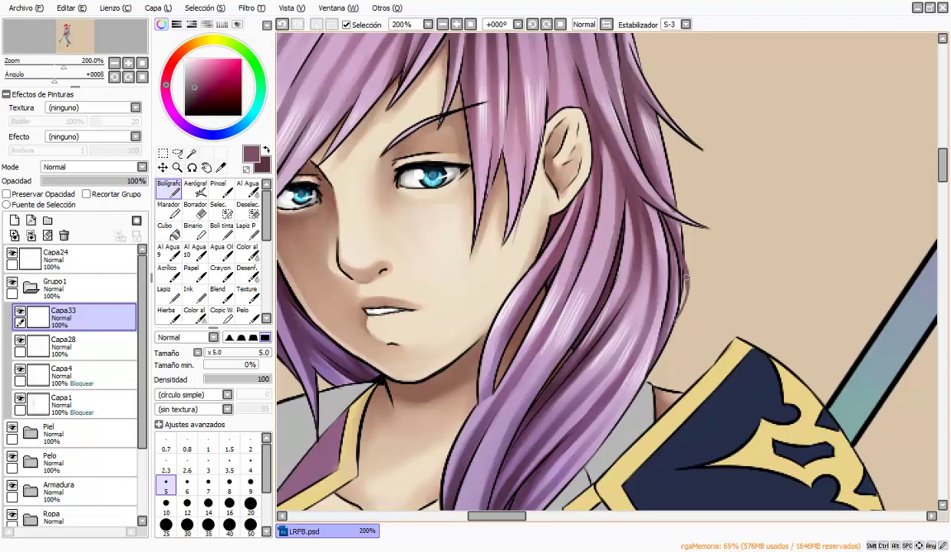
pyautogui.keyDown('alt'); pyautogui.click(685, 278); pyautogui.keyUp('alt')
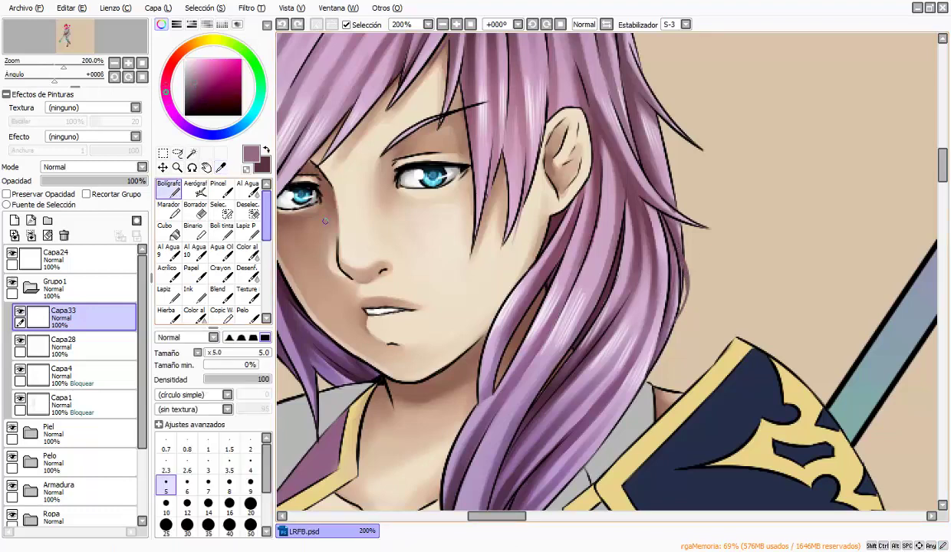
# Draw a thin curved stray strand beside the lower side lock with the Bolígrafo at size 8 in a sampled purple.
pyautogui.press(']')
pyautogui.press(']')
pyautogui.press(']')
pyautogui.scroll(-5, 920, 189)
pyautogui.keyDown('alt'); pyautogui.click(454, 356); pyautogui.keyUp('alt')
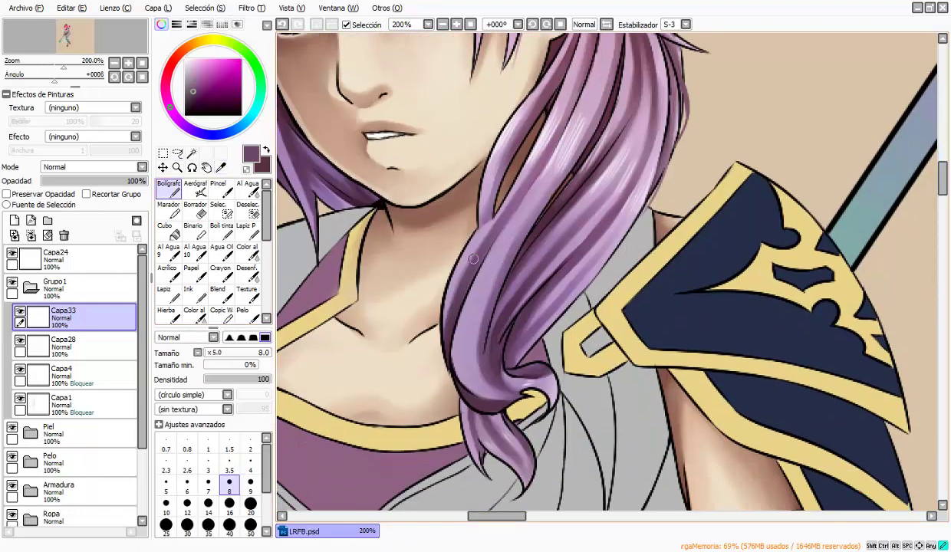
pyautogui.press('e')
pyautogui.press('alt')
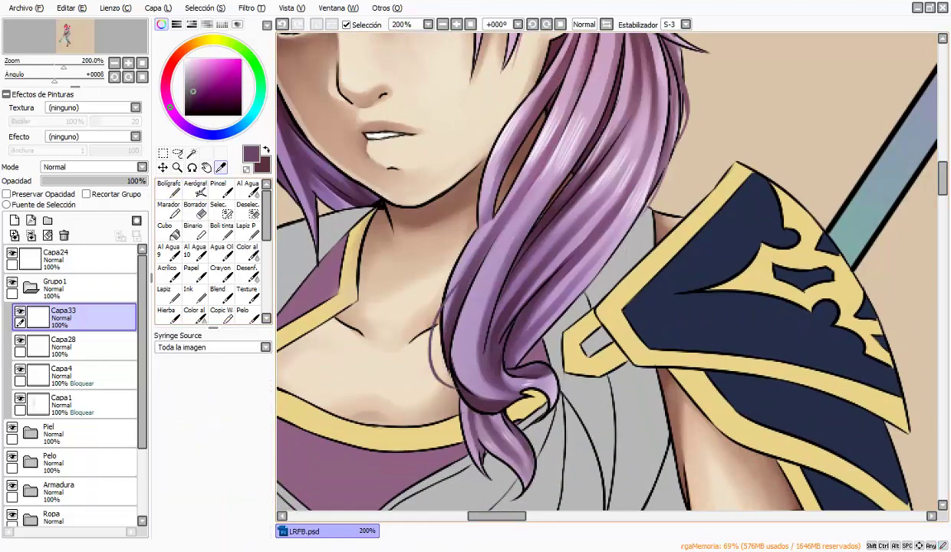
pyautogui.press('n')
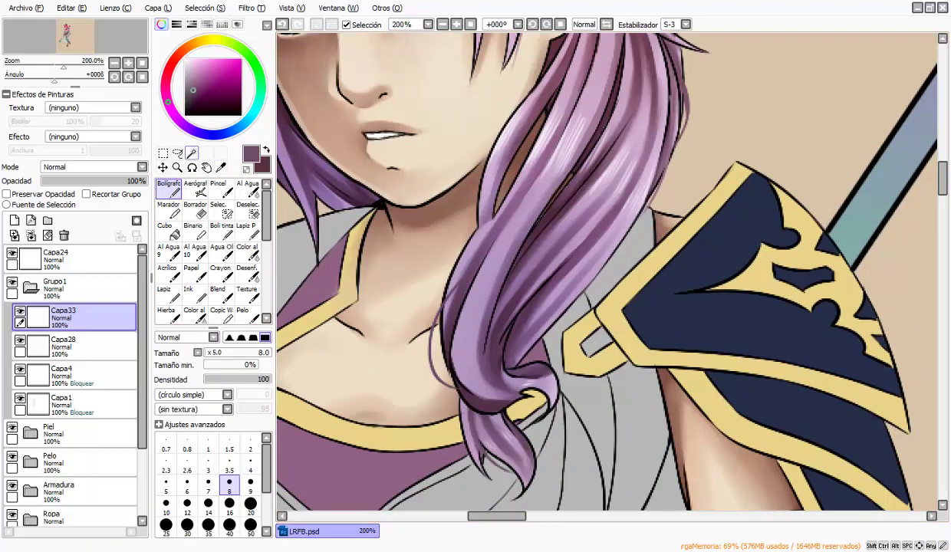
# Create a new layer directly above the line art layer Capa1 and clip it to that layer.
pyautogui.click(177, 167)
pyautogui.moveTo(605, 268); pyautogui.dragTo(536, 268)
pyautogui.click(77, 404)
pyautogui.click(14, 220)
pyautogui.click(85, 194)
pyautogui.moveTo(582, 230); pyautogui.dragTo(628, 230)
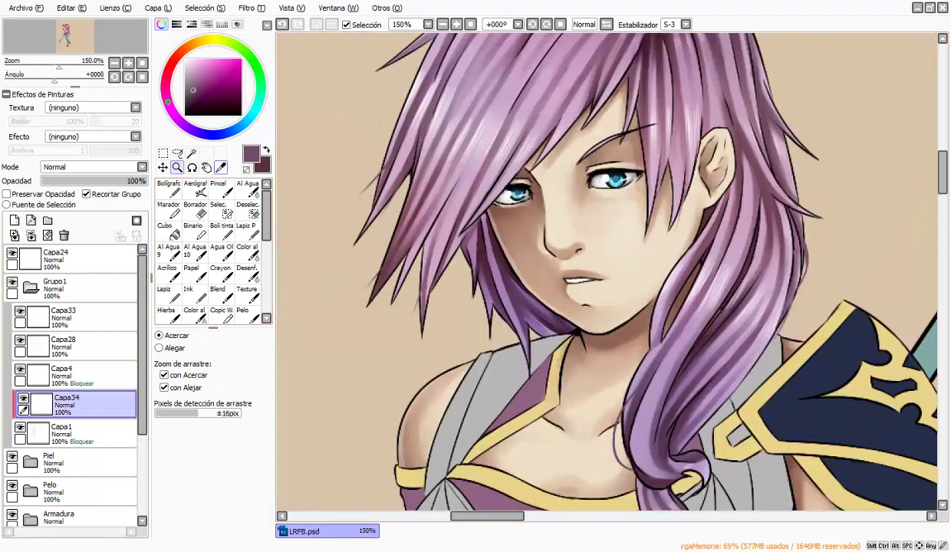
# Recolour the line art of the fringe, crown and hair around the ear dark plum with the Bolígrafo at size 30 and stabilizer 3.
pyautogui.press('n')
pyautogui.click(187, 525)
pyautogui.click(668, 25)
pyautogui.click(663, 57)
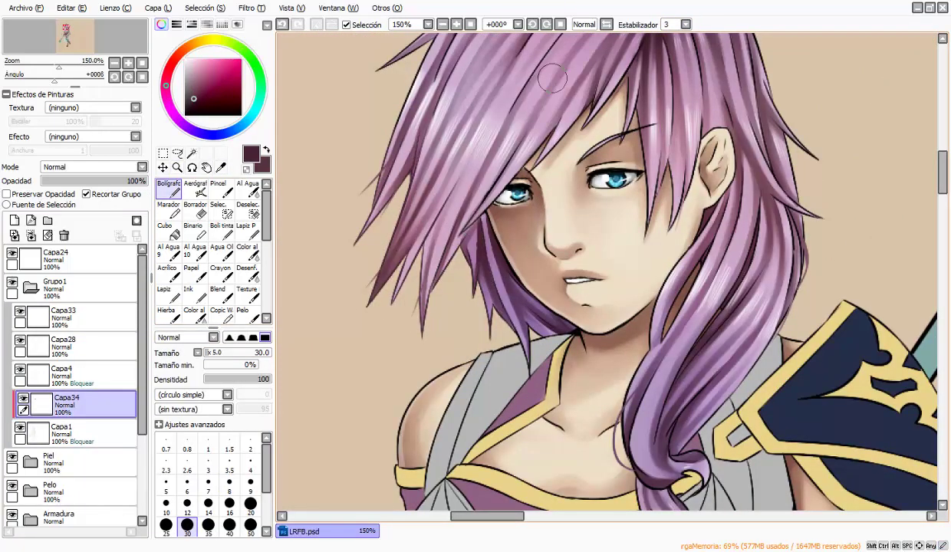
pyautogui.scroll(3, 552, 77)
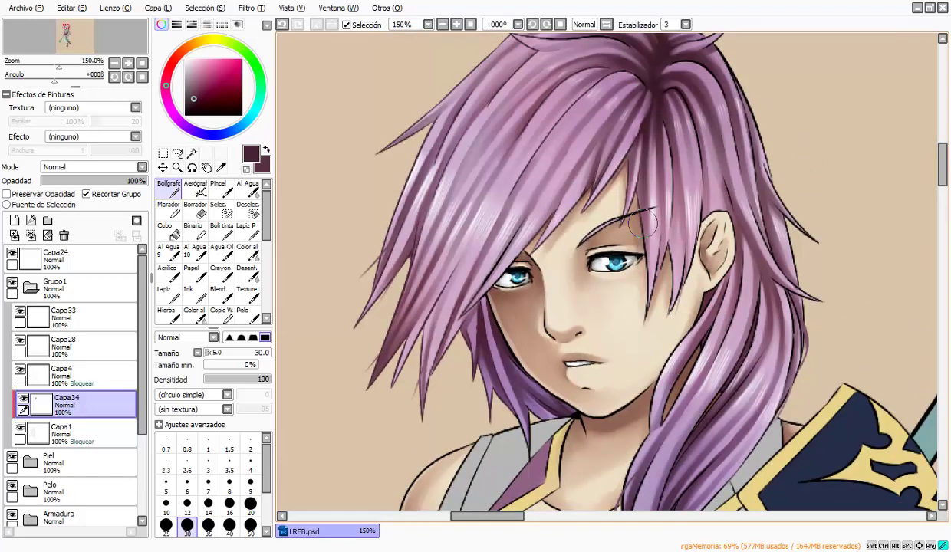
pyautogui.scroll(3, 641, 81)
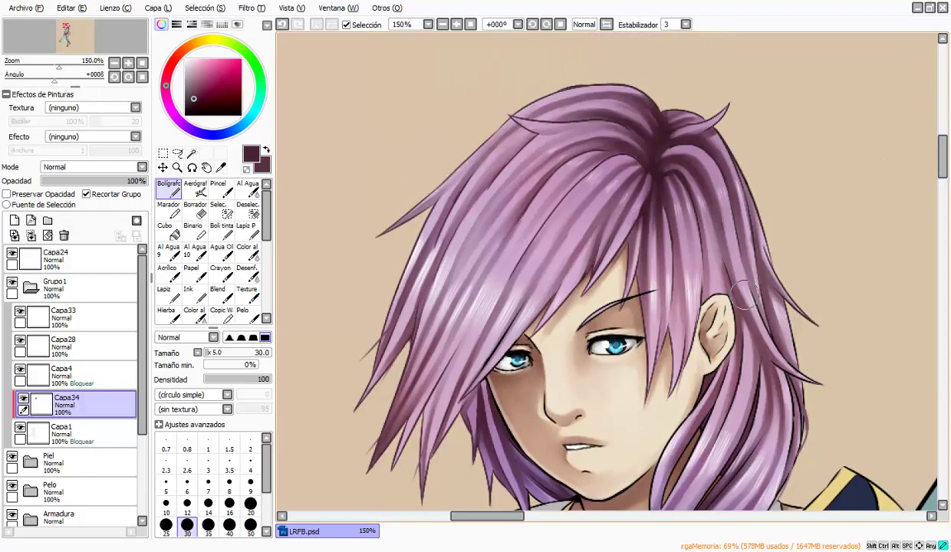
# Recolour the line art of the long side lock down to its curled tip dark plum at size 30.
pyautogui.scroll(-8, 899, 163)
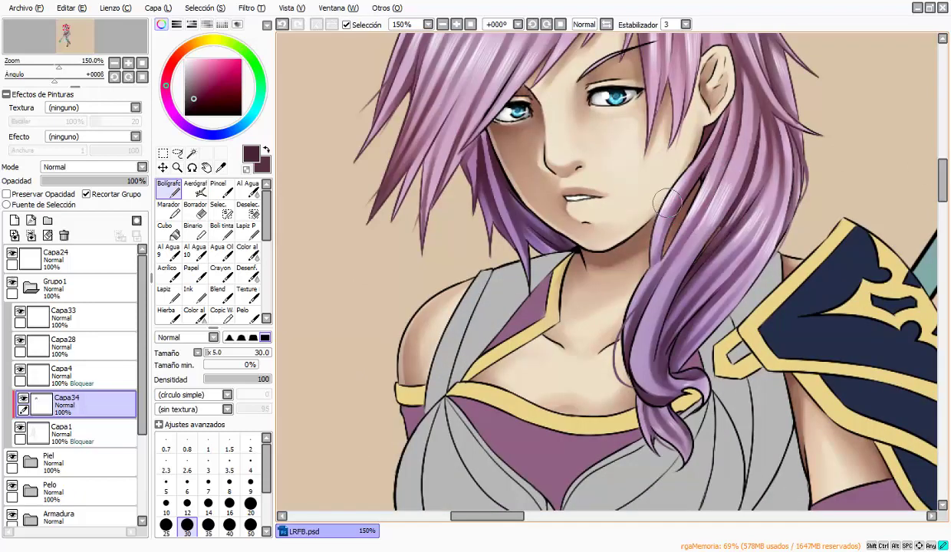
pyautogui.moveTo(617, 276)
pyautogui.mouseDown()
pyautogui.moveTo(640, 376)
pyautogui.moveTo(696, 262)
pyautogui.mouseUp()
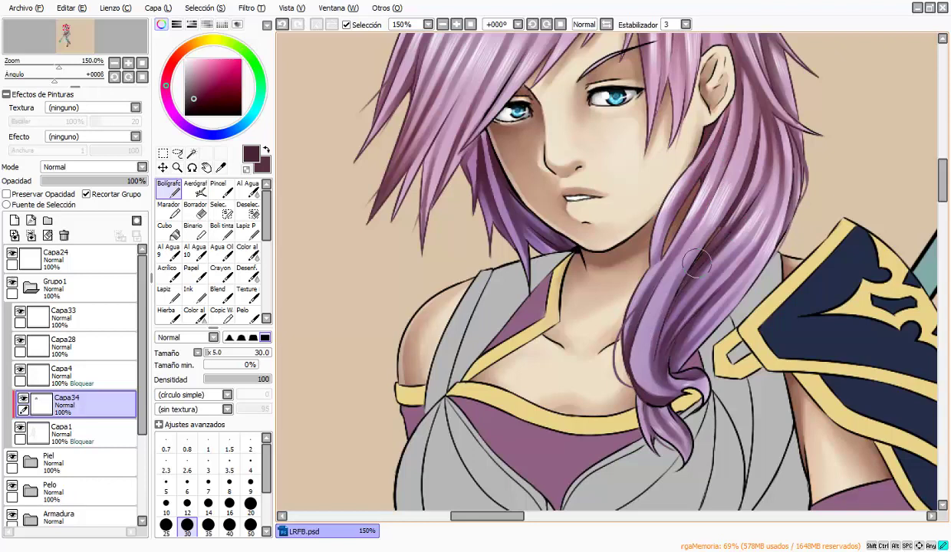
pyautogui.moveTo(652, 338)
pyautogui.mouseDown()
pyautogui.moveTo(679, 371)
pyautogui.moveTo(685, 424)
pyautogui.mouseUp()
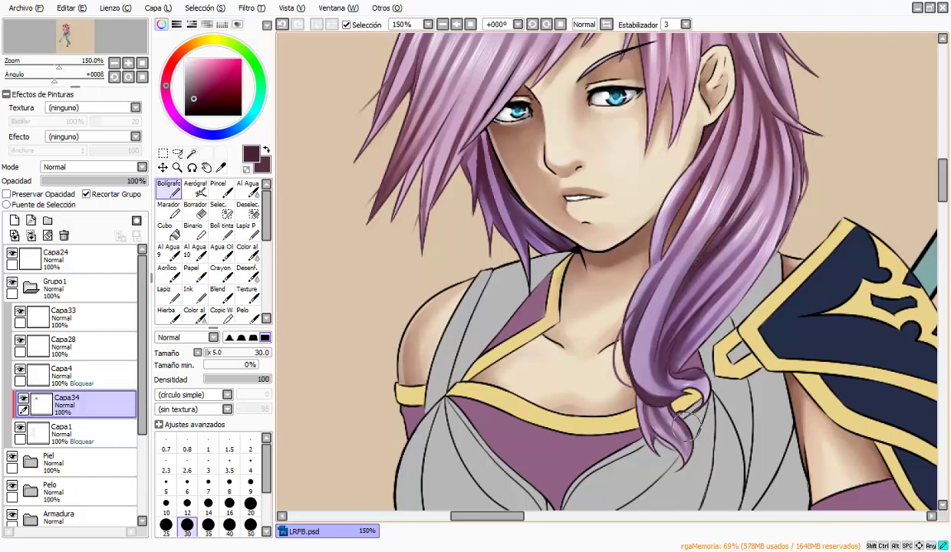
pyautogui.hotkey('ctrl', 'alt', 'space')
pyautogui.click(475, 100)
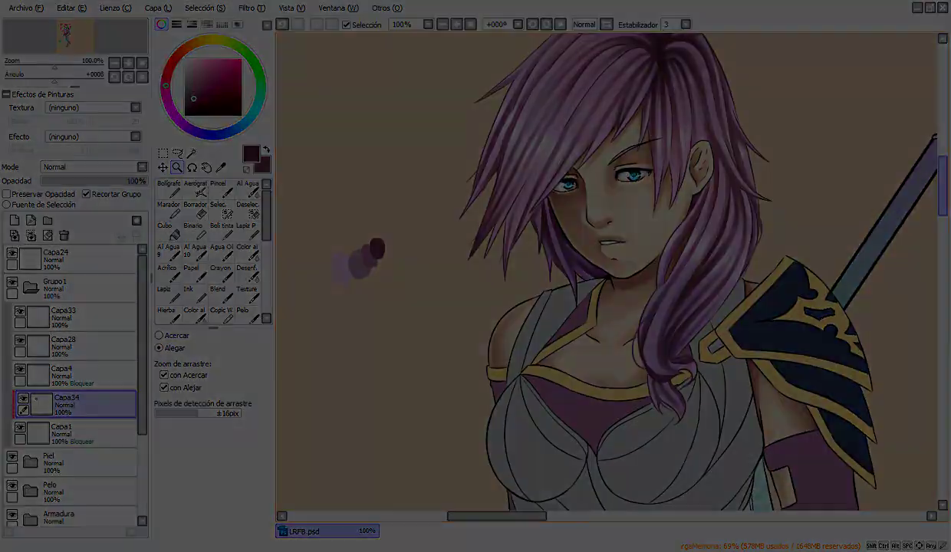